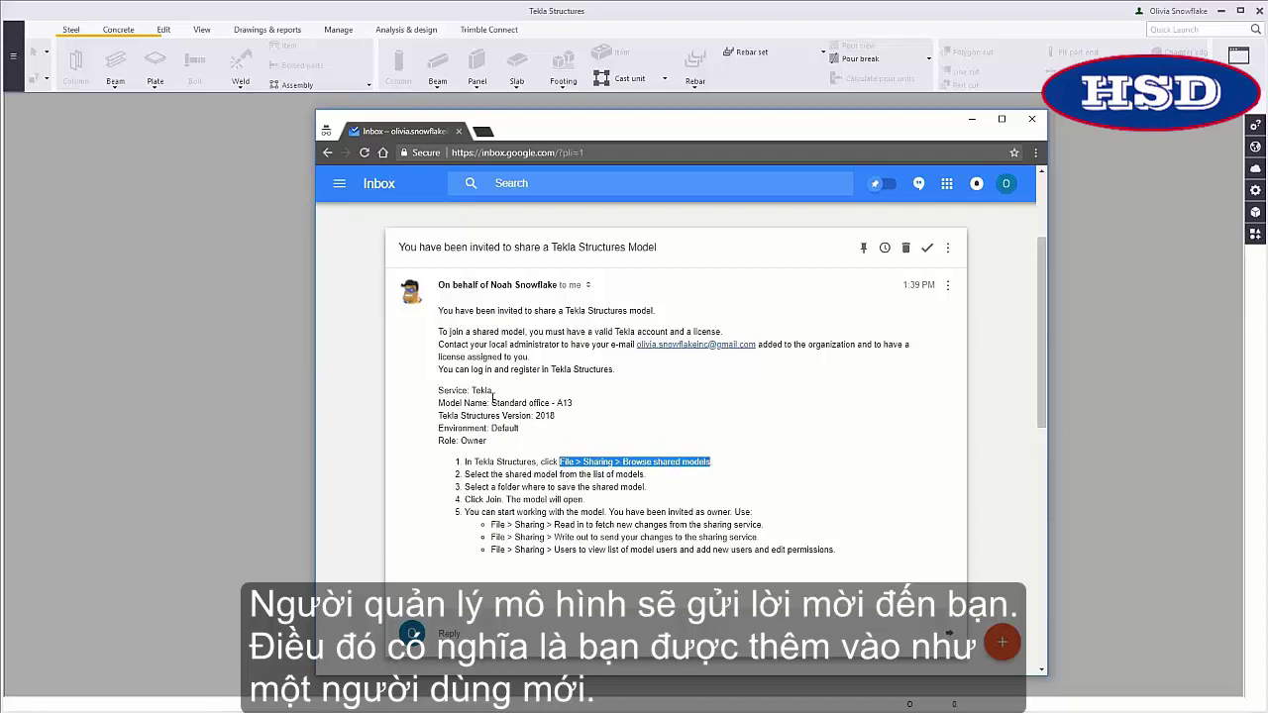
# Join the shared model Standard office - A13 named in the invitation e-mail, using the available baseline.
pyautogui.moveTo(491, 403); pyautogui.dragTo(585, 406)
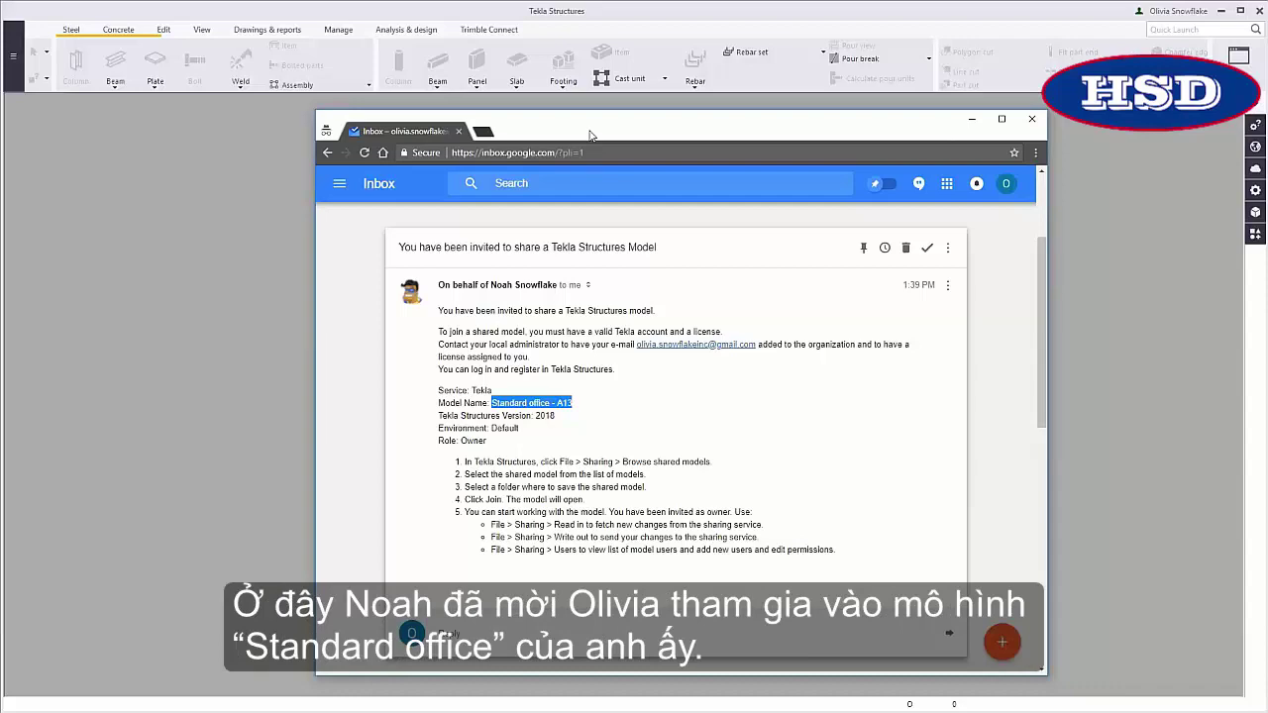
pyautogui.moveTo(591, 135); pyautogui.dragTo(651, 128)
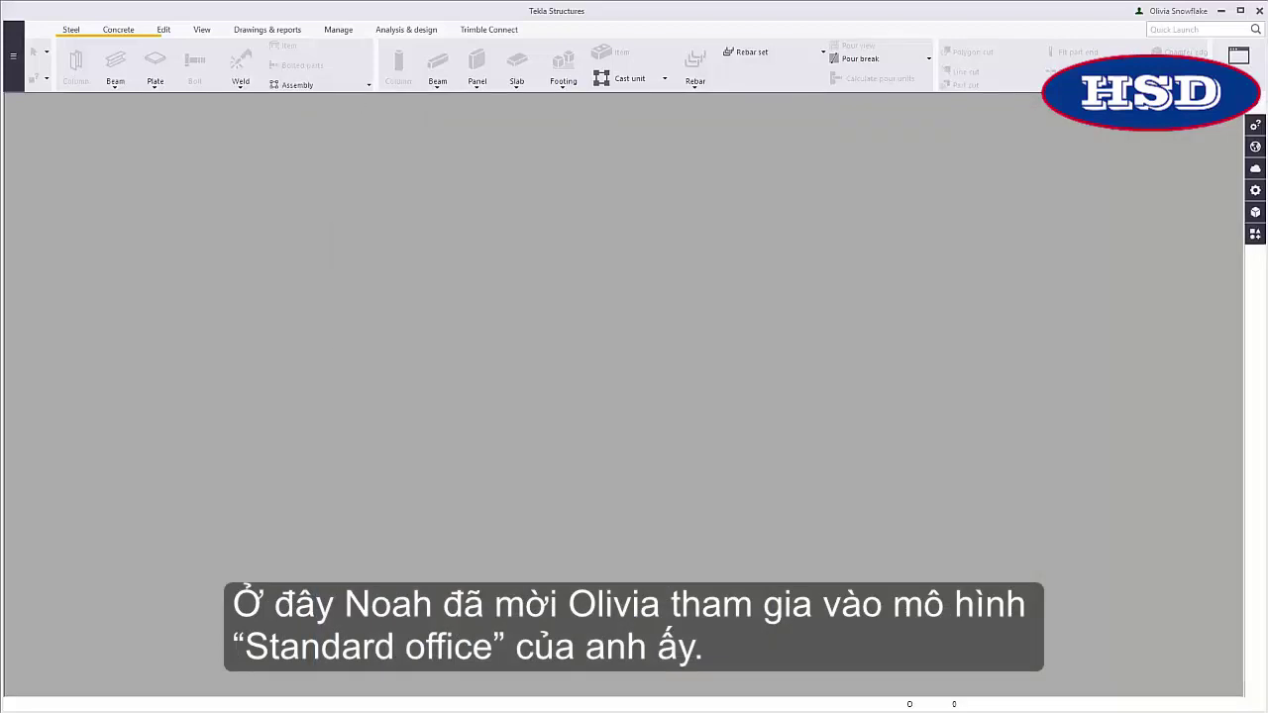
pyautogui.click(14, 55)
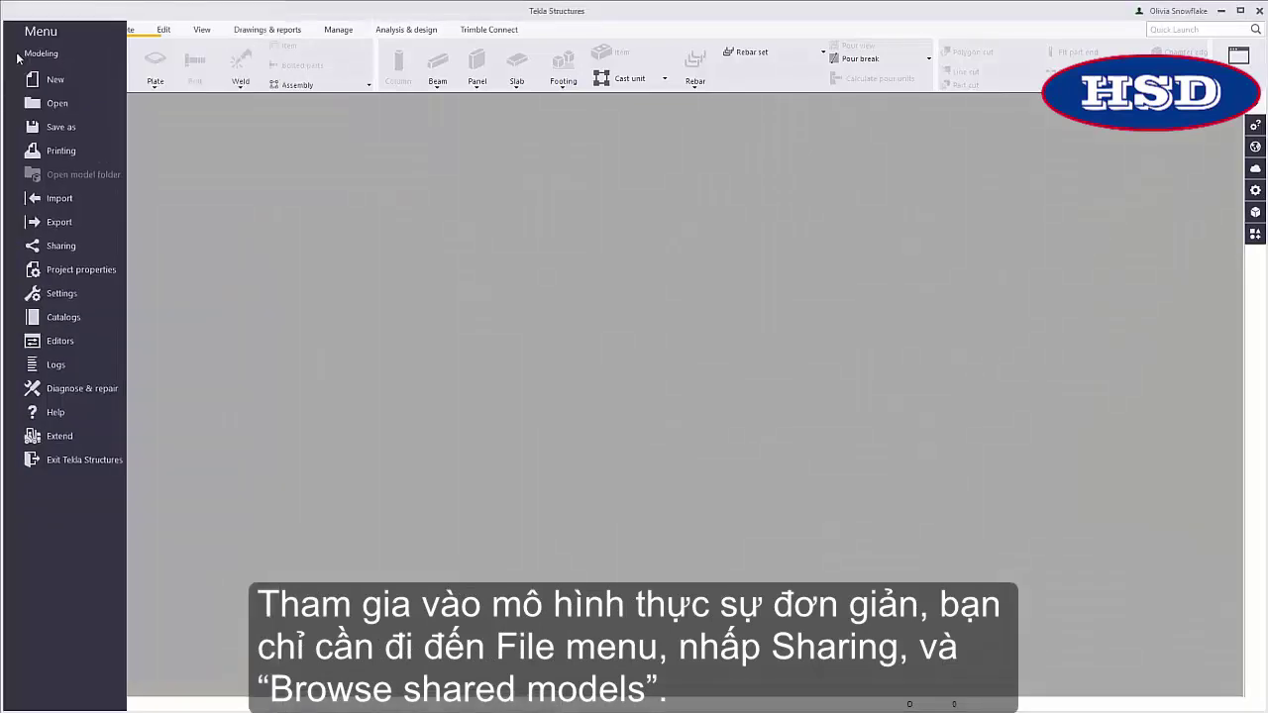
pyautogui.click(59, 246)
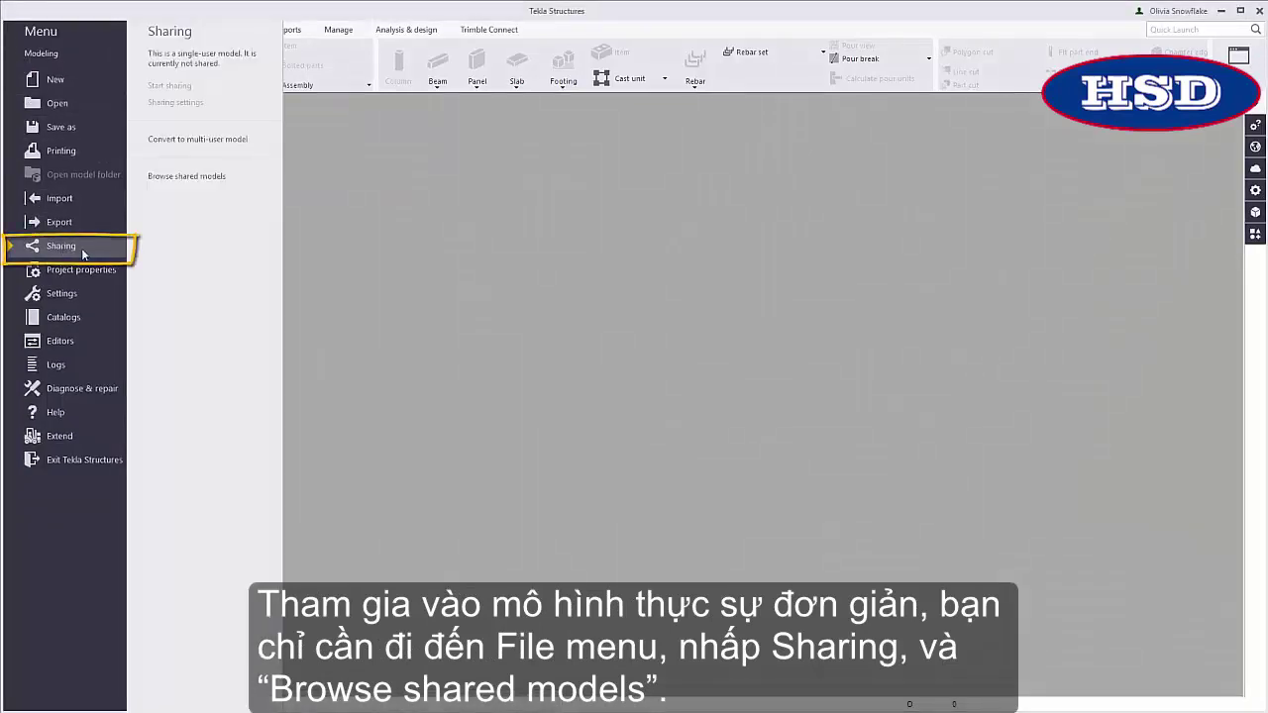
pyautogui.click(208, 176)
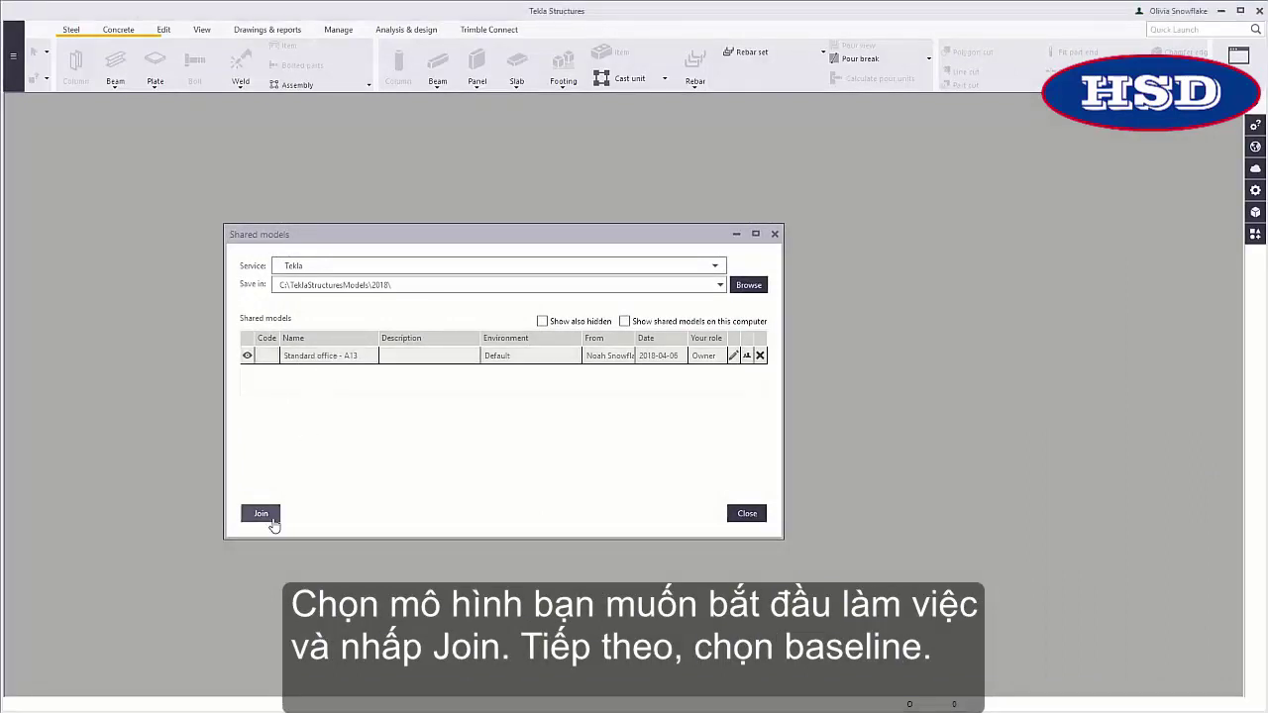
pyautogui.click(273, 522)
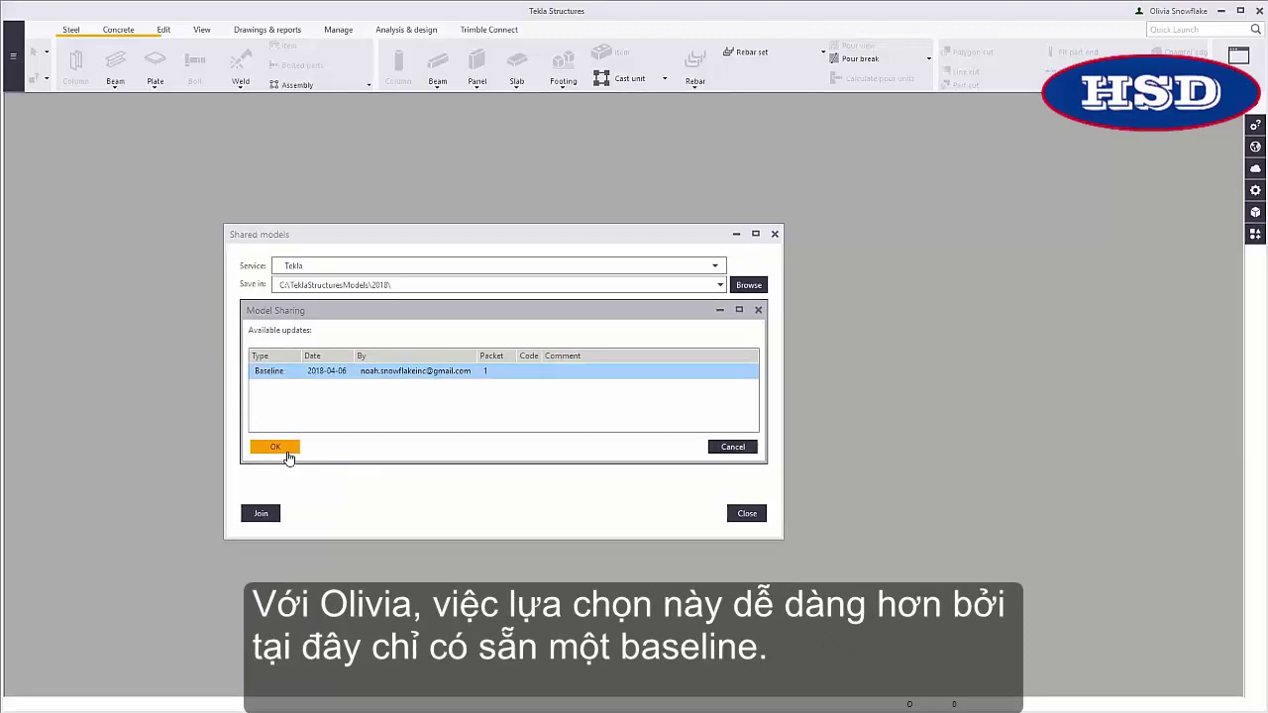
pyautogui.click(286, 452)
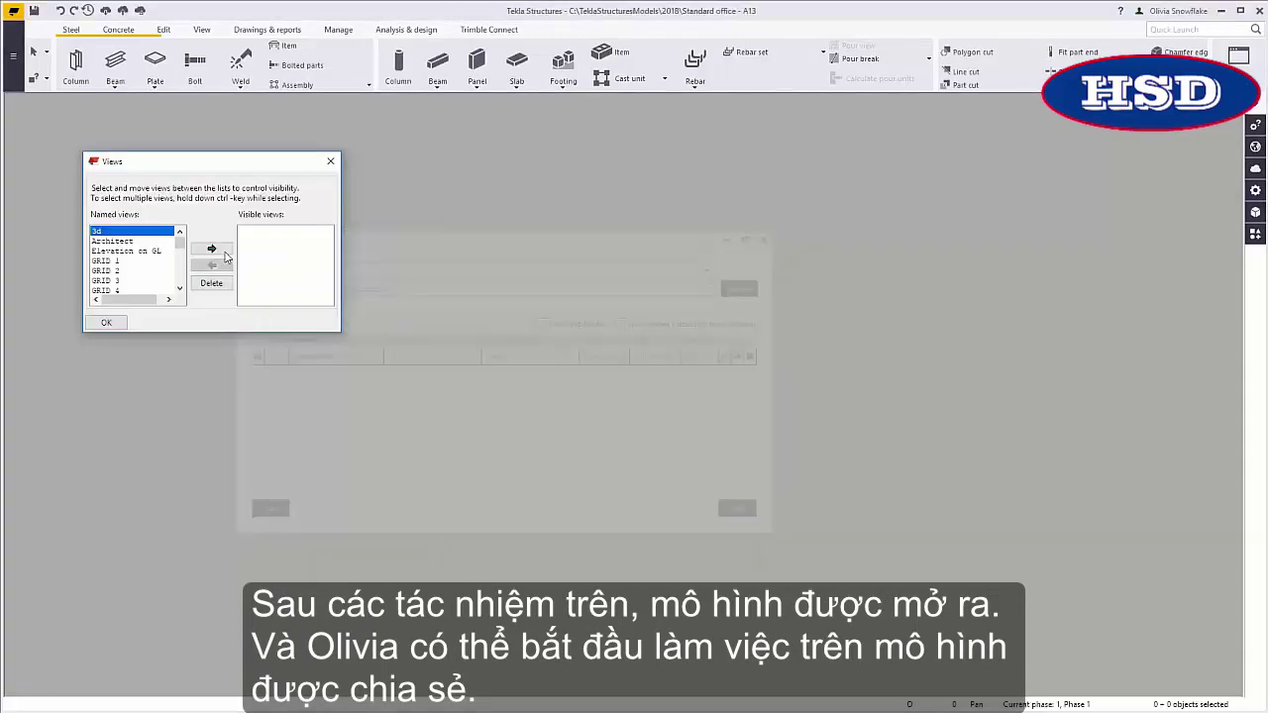
# Make the named view 3d visible and maximize its window to show the building's foundations.
pyautogui.click(225, 256)
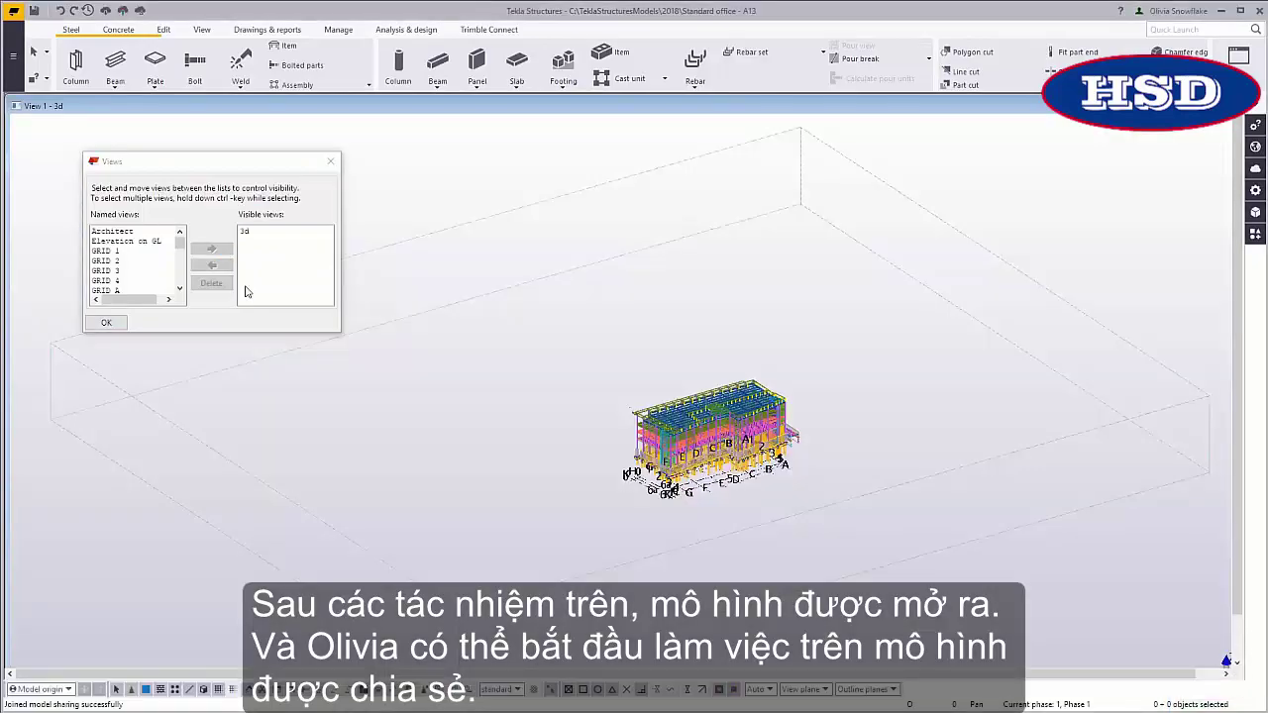
pyautogui.click(106, 323)
pyautogui.doubleClick(224, 109)
pyautogui.scroll(5, 598, 465)
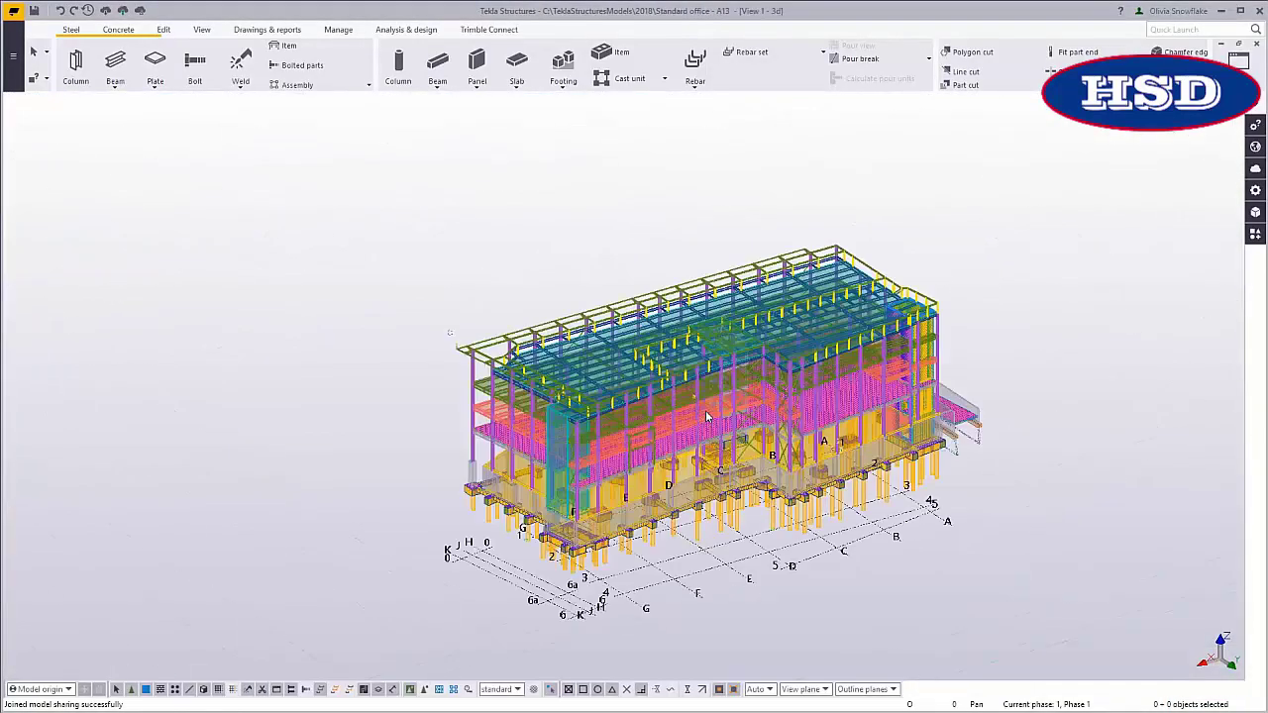
pyautogui.keyDown('ctrl'); pyautogui.moveTo(598, 466); pyautogui.dragTo(942, 356, button='middle'); pyautogui.keyUp('ctrl')
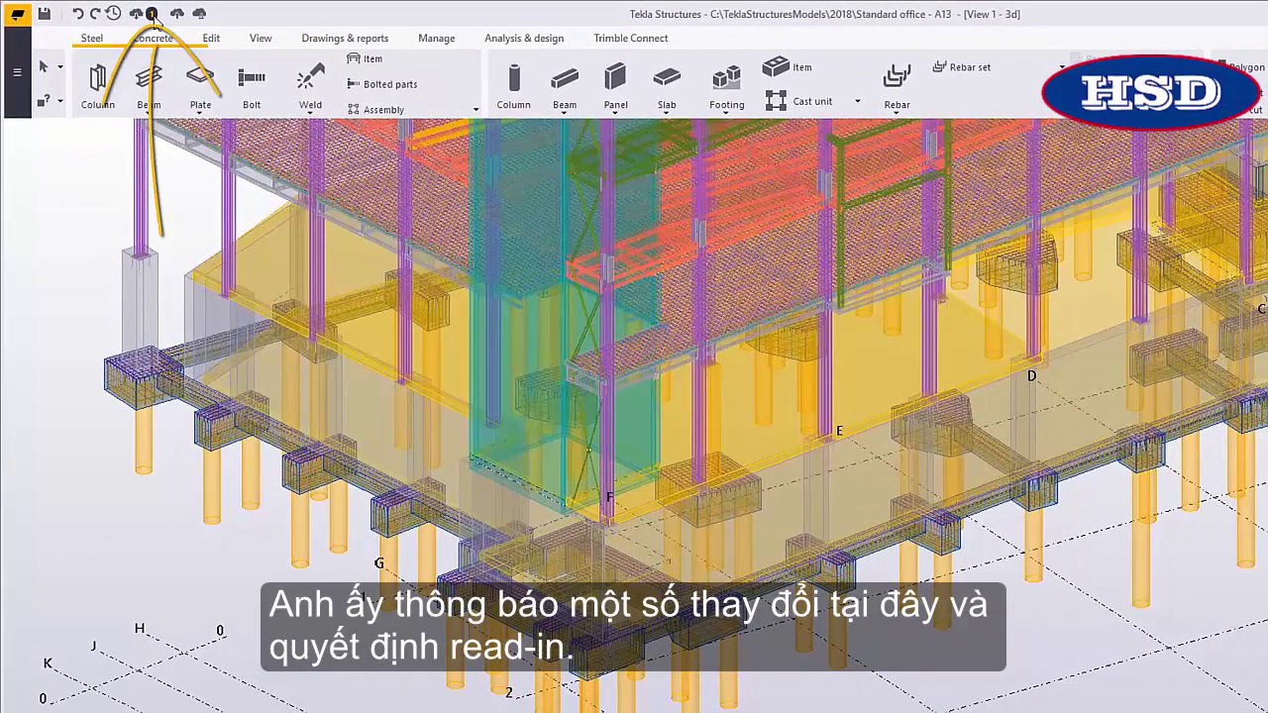
# Read in the shared model changes and review the new PILE entries in the changes list.
pyautogui.click(137, 14)
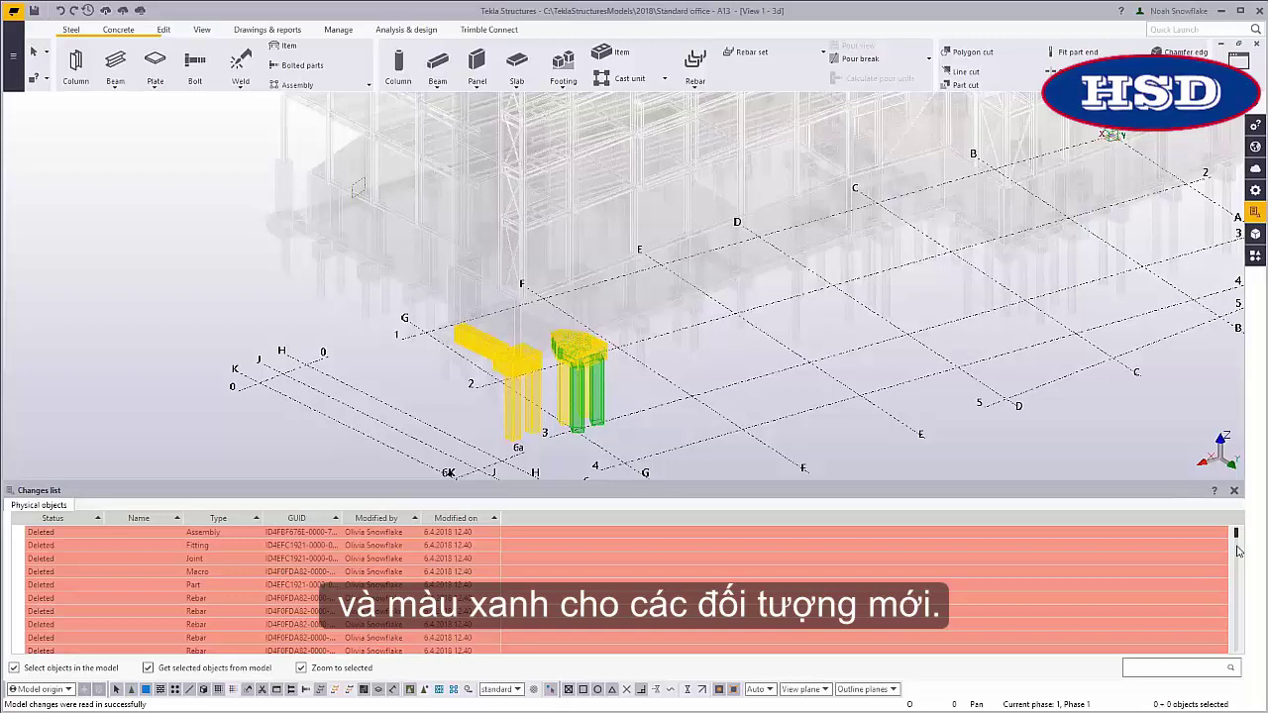
pyautogui.moveTo(1236, 549); pyautogui.dragTo(1236, 664)
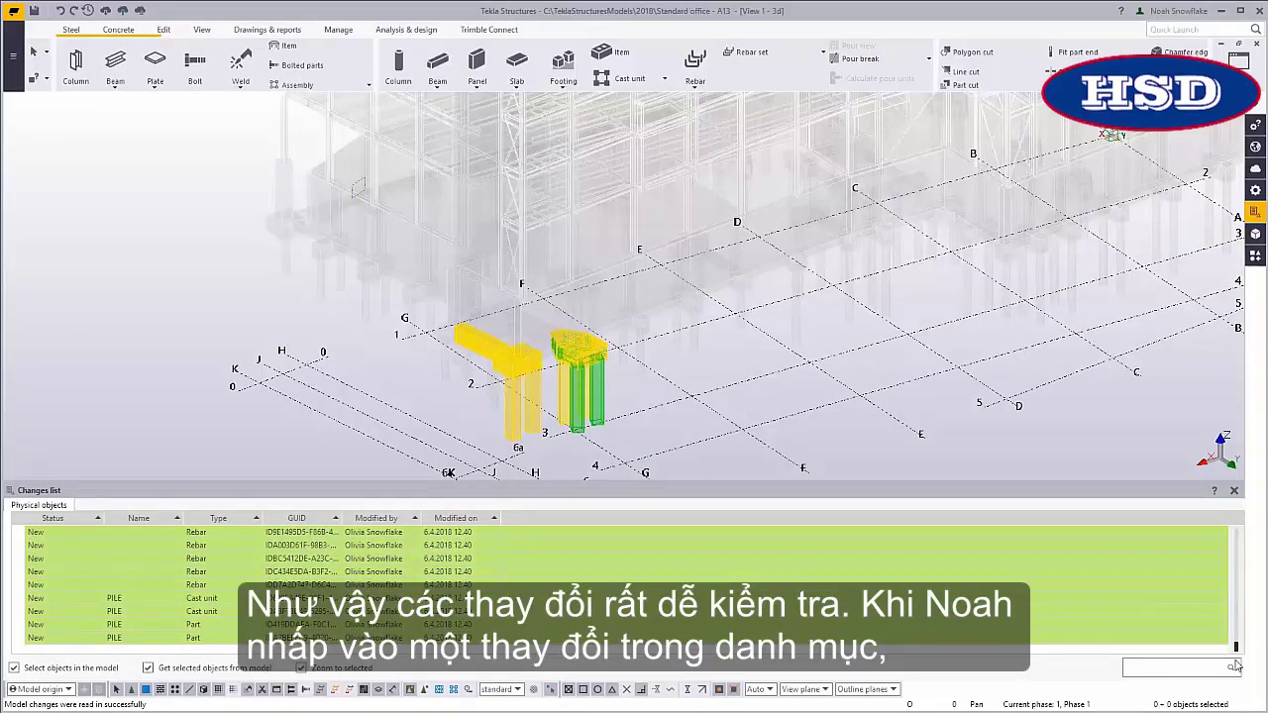
pyautogui.click(169, 639)
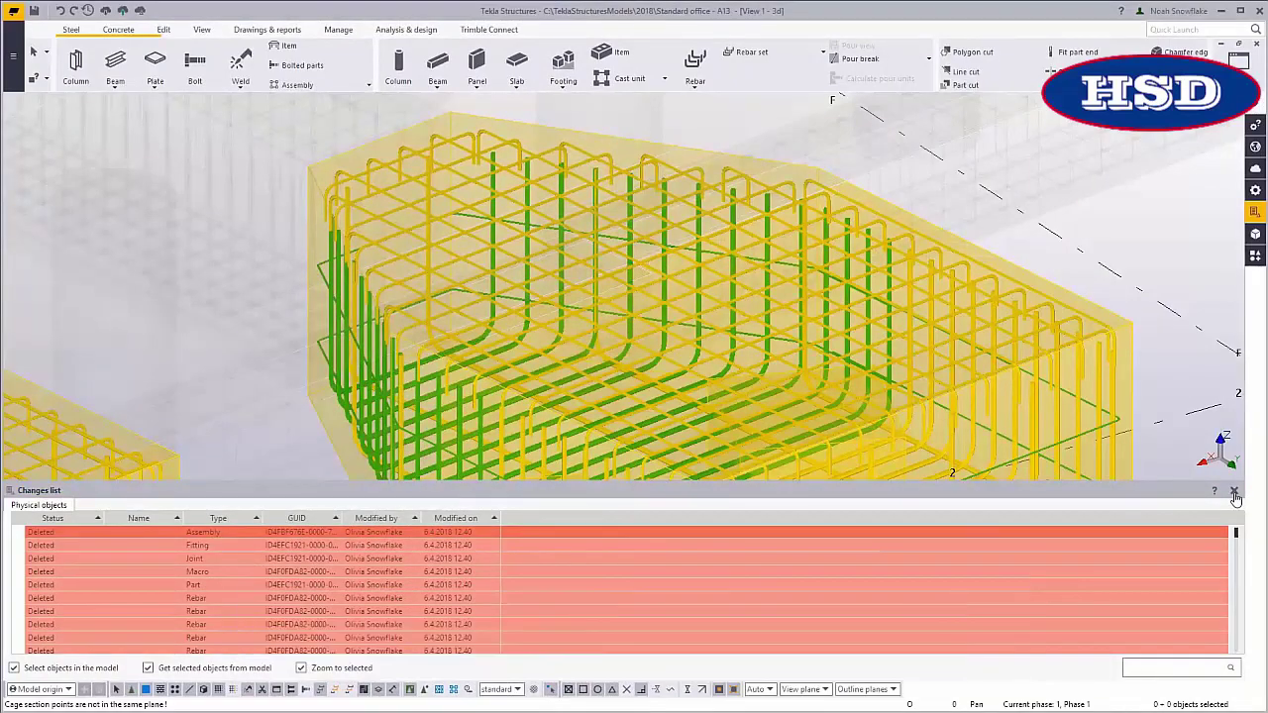
pyautogui.click(1234, 491)
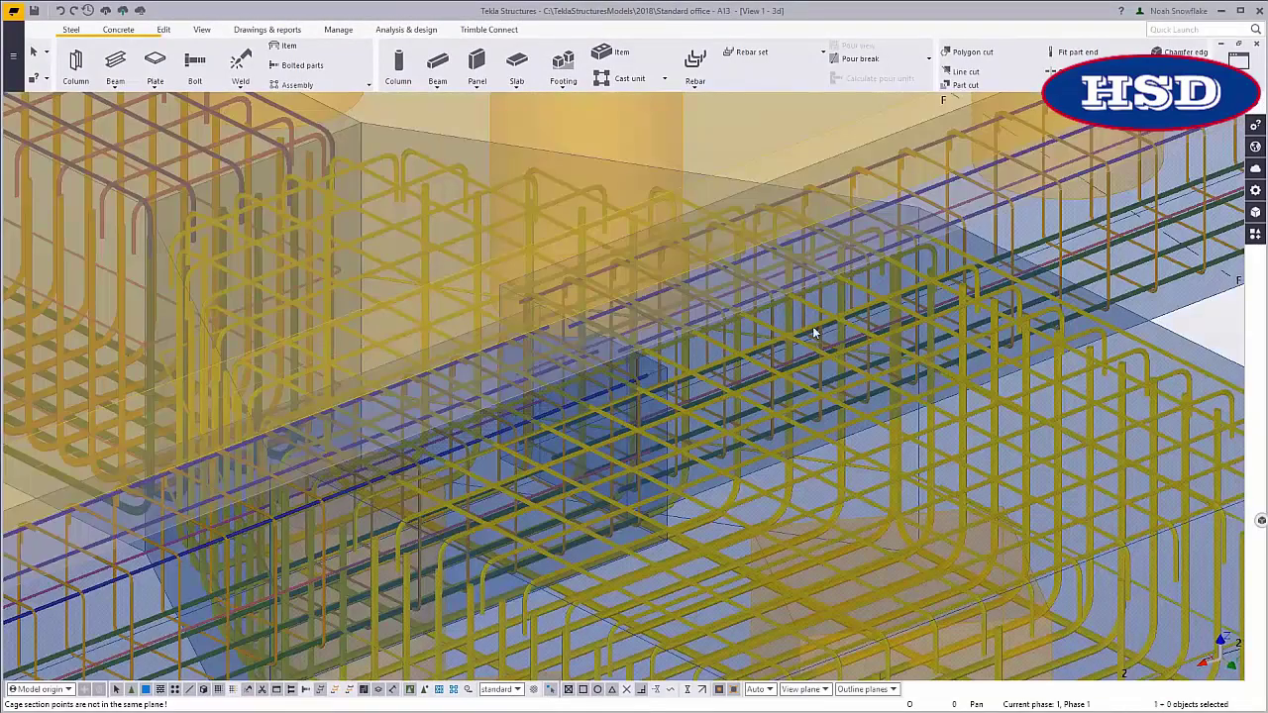
pyautogui.scroll(-10, 634, 441)
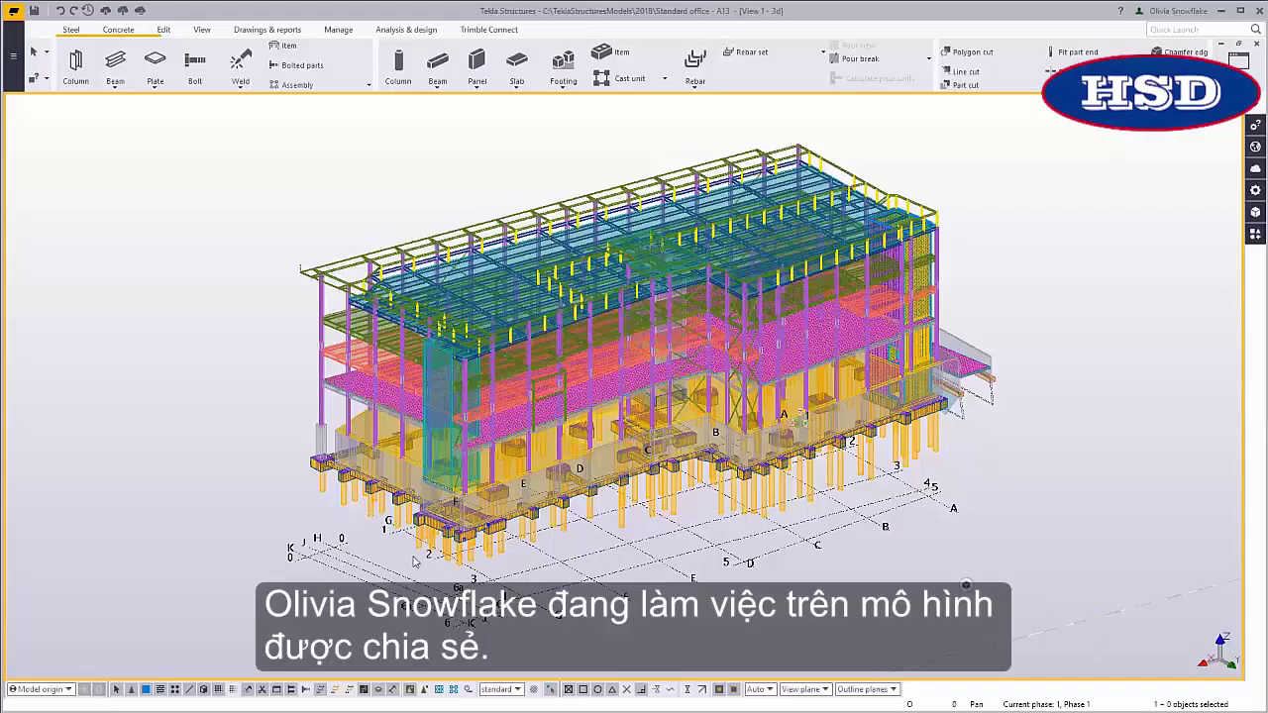
# Delete the small footing between the strip foundation and the corner footing near gridlines G and 2.
pyautogui.scroll(4, 487, 557)
pyautogui.scroll(6, 487, 557)
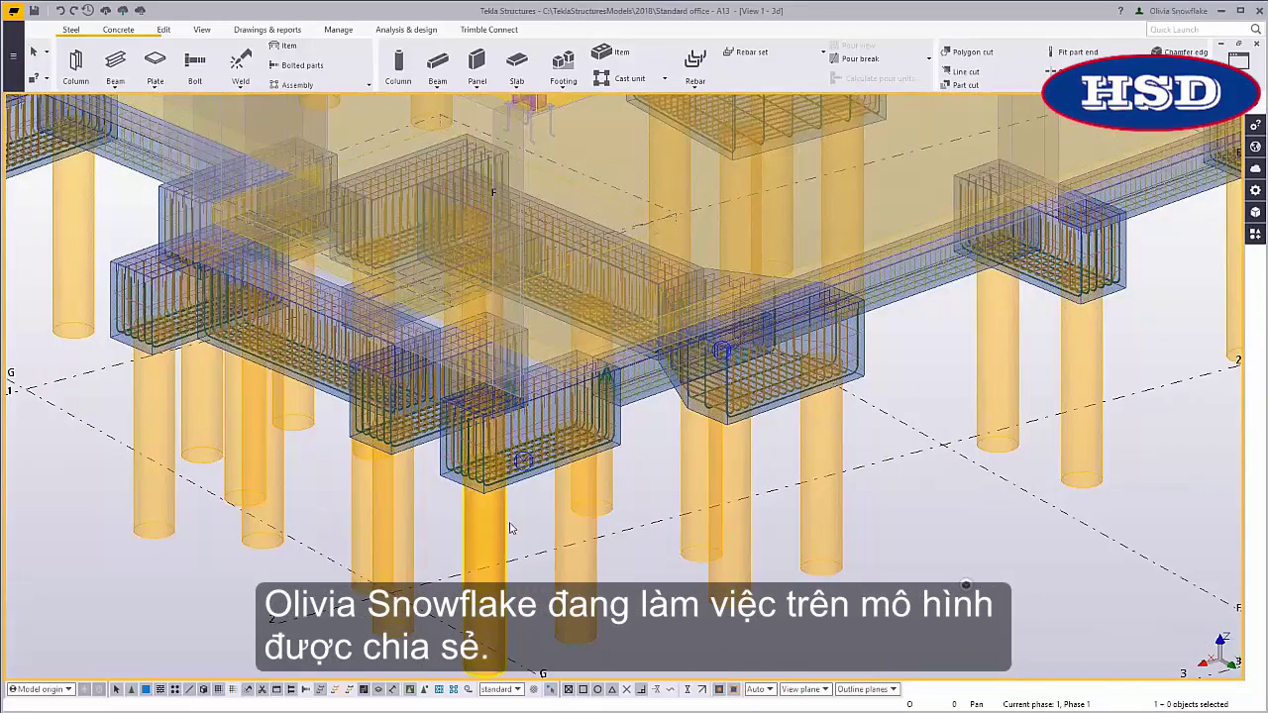
pyautogui.click(411, 456)
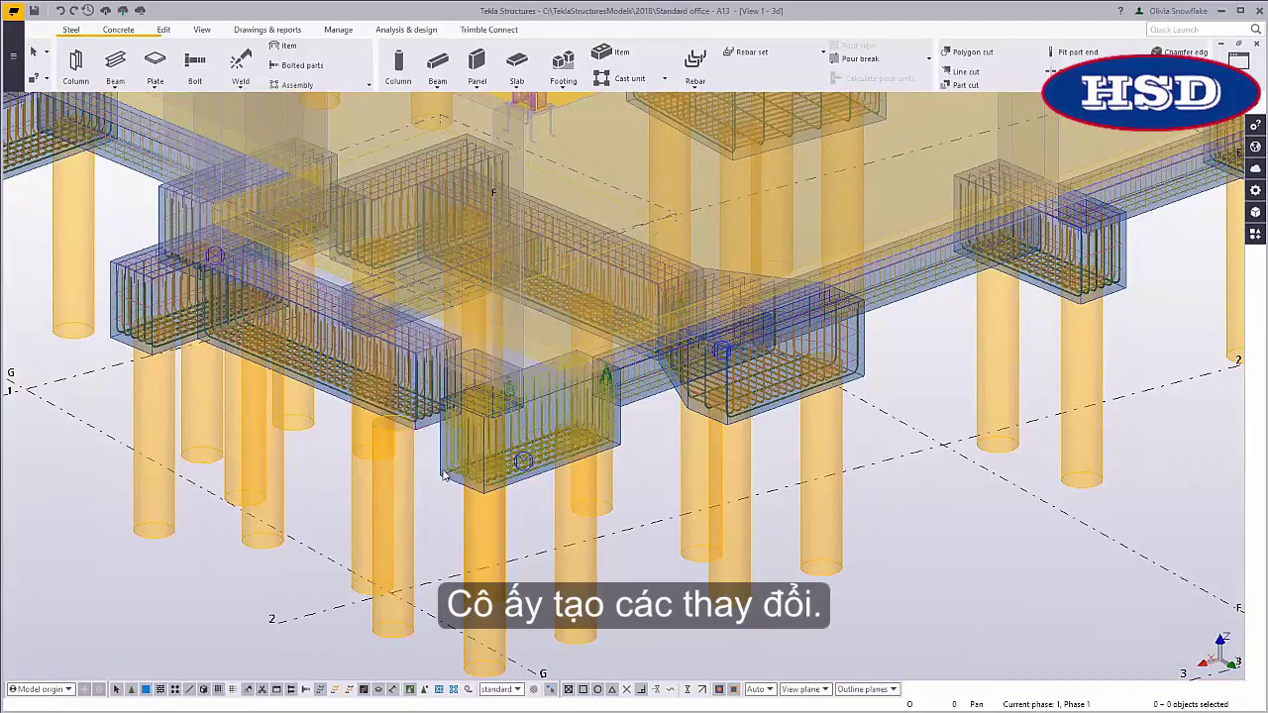
# Extend the corner footing near gridlines G and 2 over the piles of the deleted footing.
pyautogui.scroll(5, 446, 470)
pyautogui.moveTo(458, 476)
pyautogui.keyDown('ctrl'); pyautogui.mouseDown(button='middle')
pyautogui.moveTo(366, 441)
pyautogui.moveTo(386, 428)
pyautogui.moveTo(919, 434)
pyautogui.mouseUp(button='middle'); pyautogui.keyUp('ctrl')
pyautogui.scroll(-1, 920, 431)
# Extend the polygonal footing near gridlines F and 2 outward by moving its long outer edge.
pyautogui.click(1014, 369)
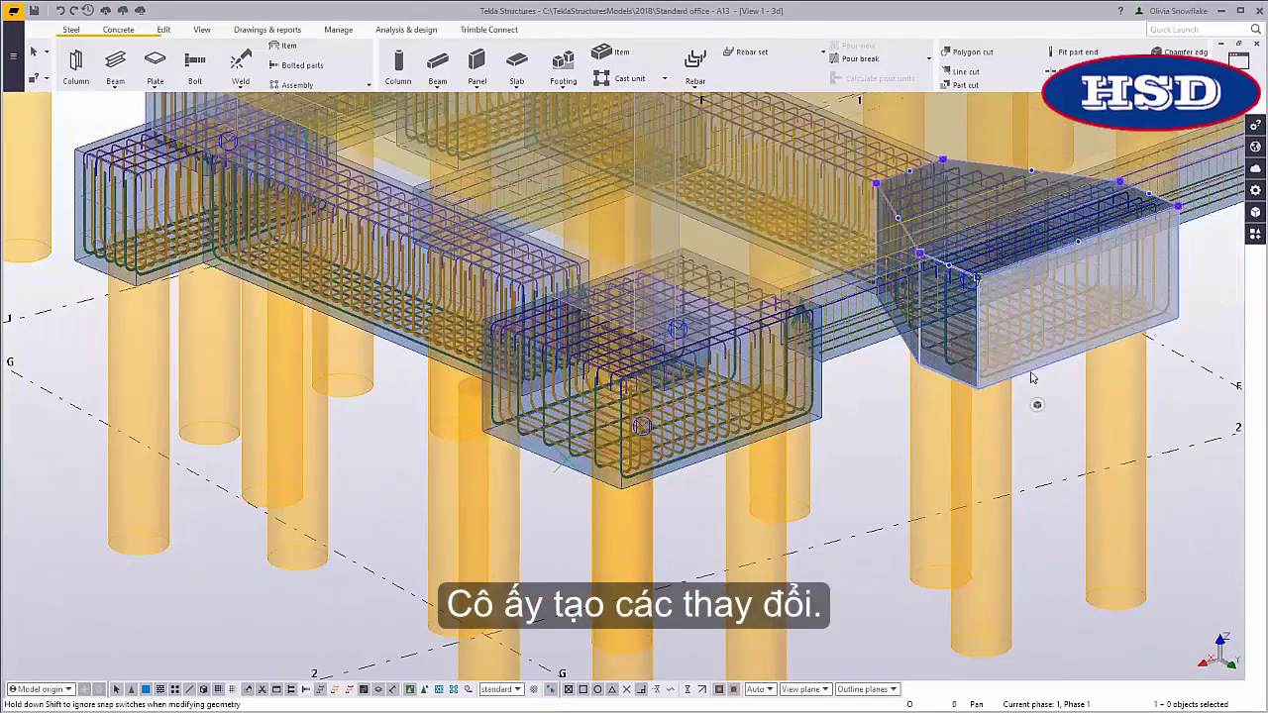
pyautogui.moveTo(1026, 373); pyautogui.dragTo(1117, 415)
pyautogui.scroll(-1, 914, 519)
pyautogui.moveTo(914, 519); pyautogui.dragTo(882, 507, button='middle')
pyautogui.scroll(-1, 798, 552)
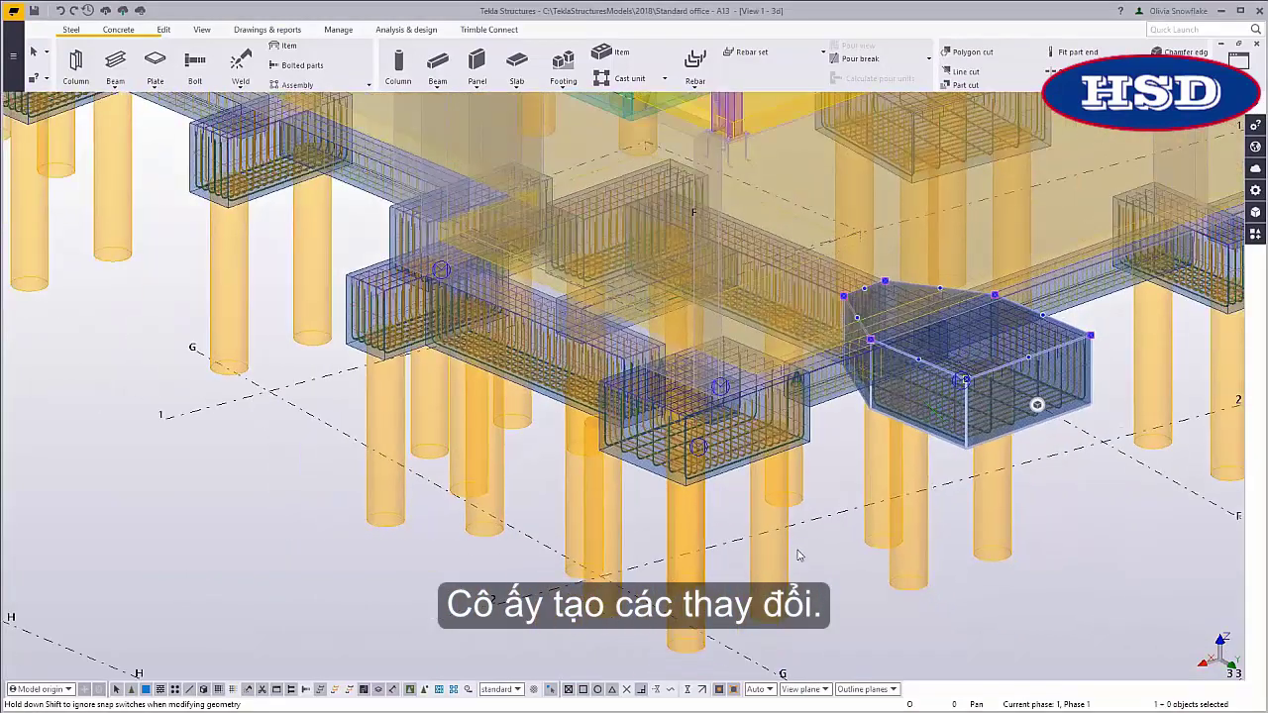
# Set the four front piles under the two extended footings to profile 800*800 and bottom level 6000 mm.
pyautogui.click(788, 561)
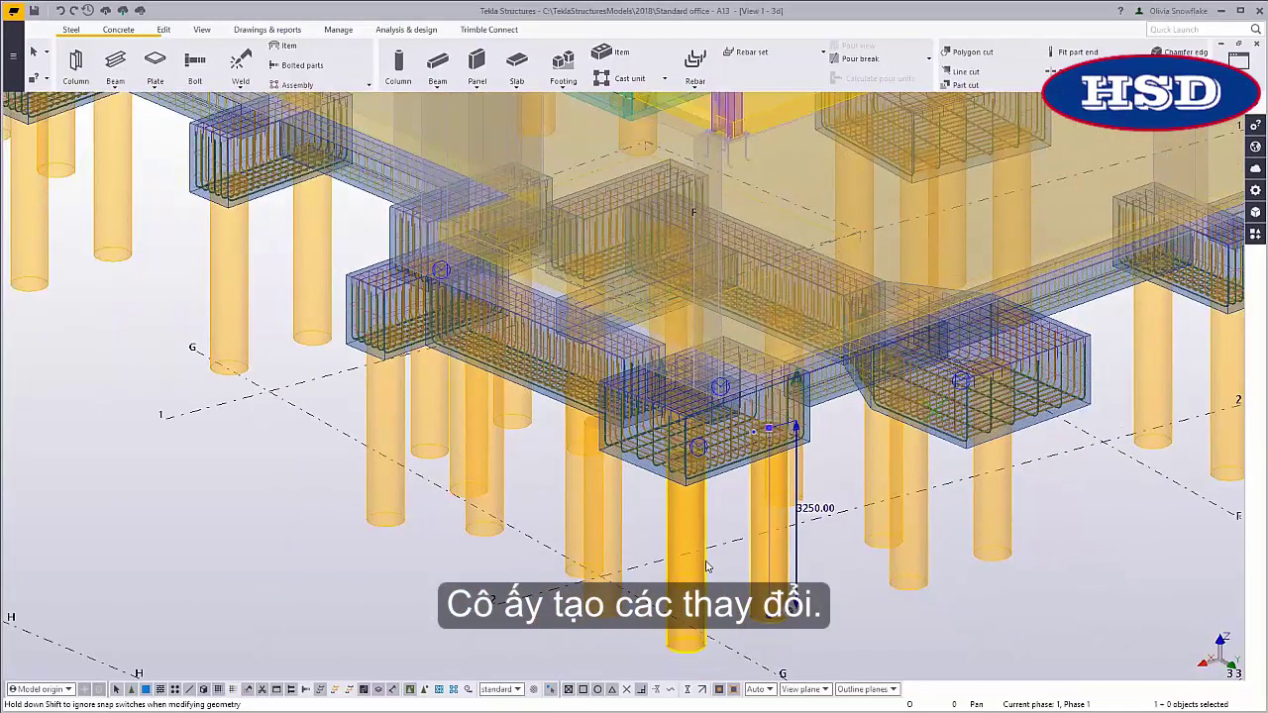
pyautogui.keyDown('ctrl'); pyautogui.click(705, 570); pyautogui.keyUp('ctrl')
pyautogui.keyDown('ctrl'); pyautogui.click(925, 543); pyautogui.keyUp('ctrl')
pyautogui.keyDown('ctrl'); pyautogui.click(1016, 527); pyautogui.keyUp('ctrl')
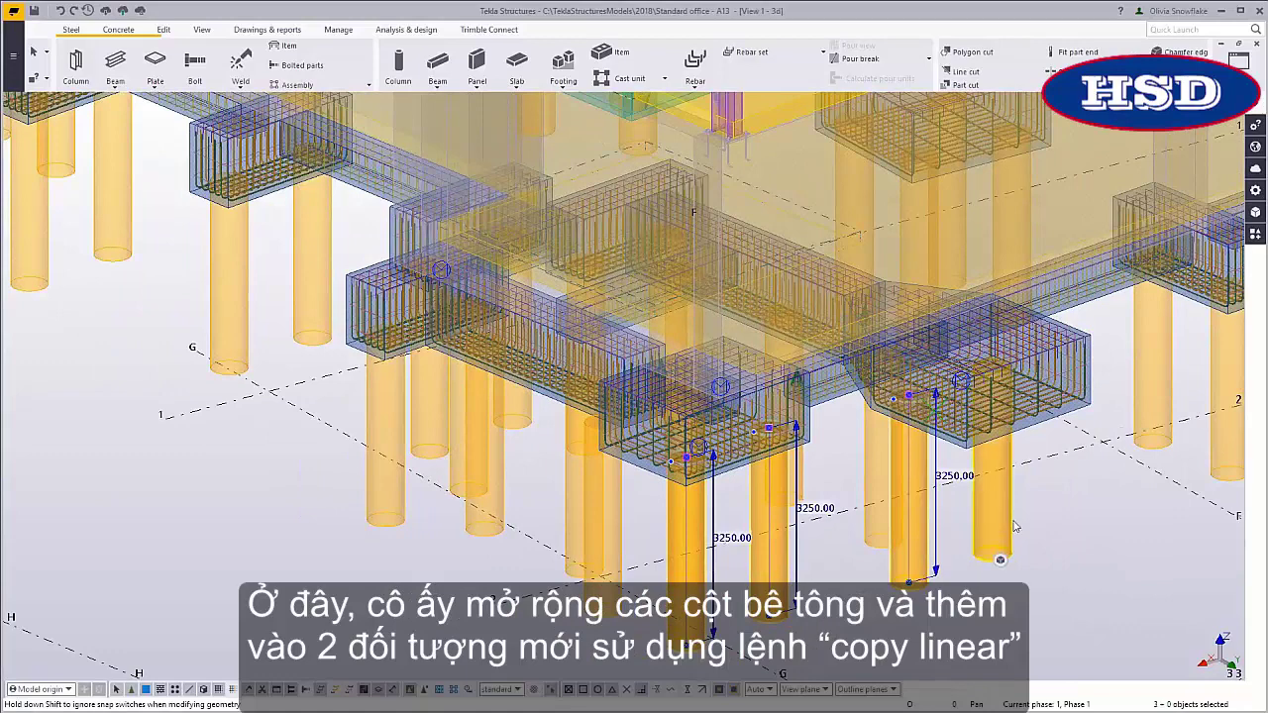
pyautogui.click(1255, 190)
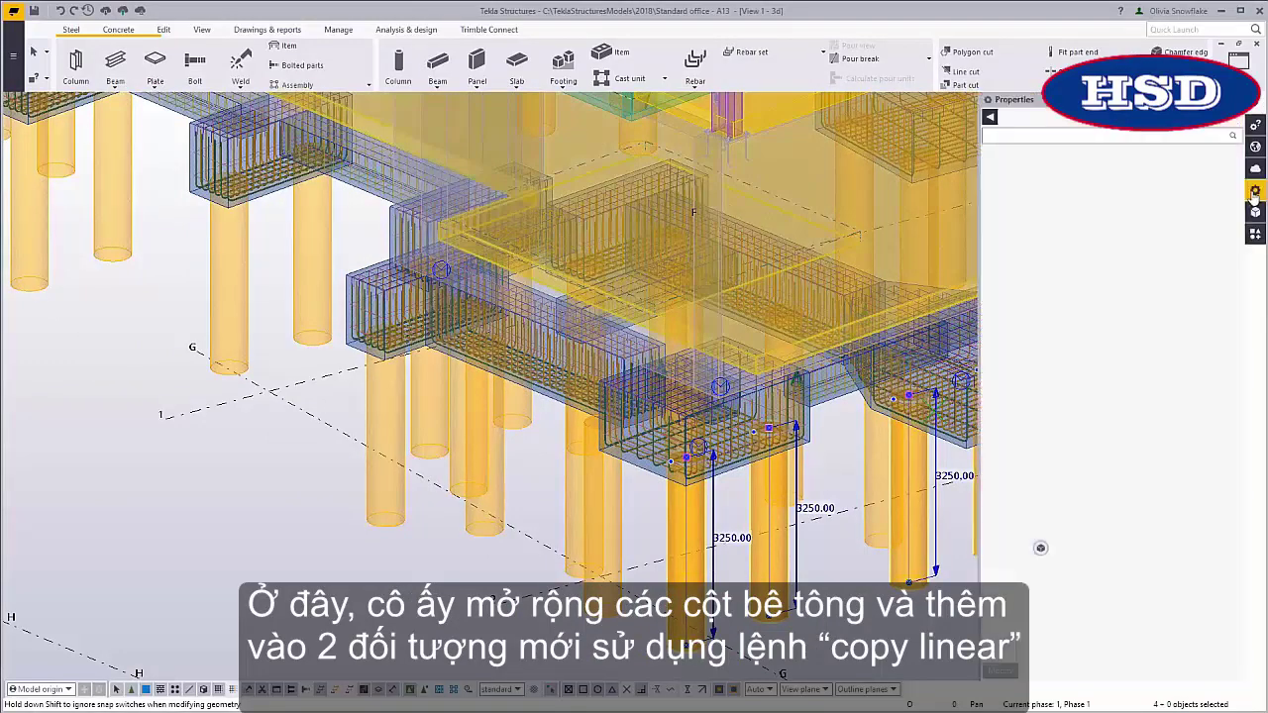
pyautogui.doubleClick(1109, 186)
pyautogui.write('8')
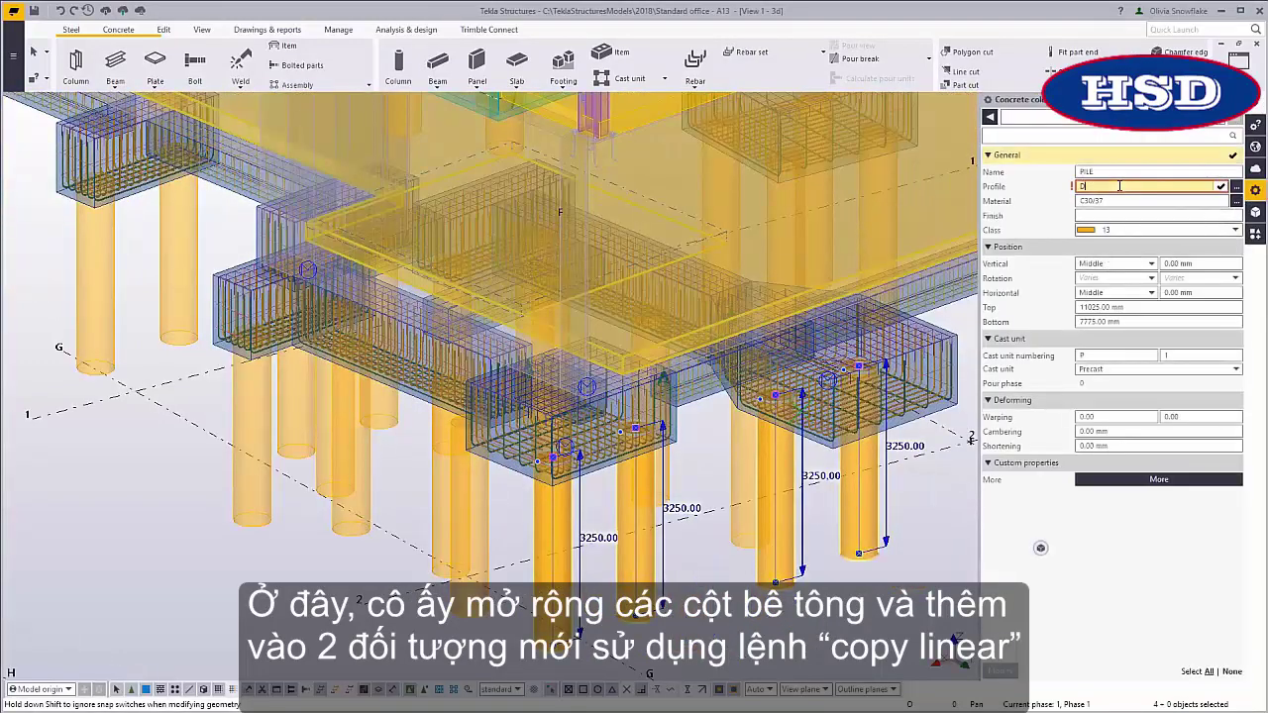
pyautogui.write('00*800')
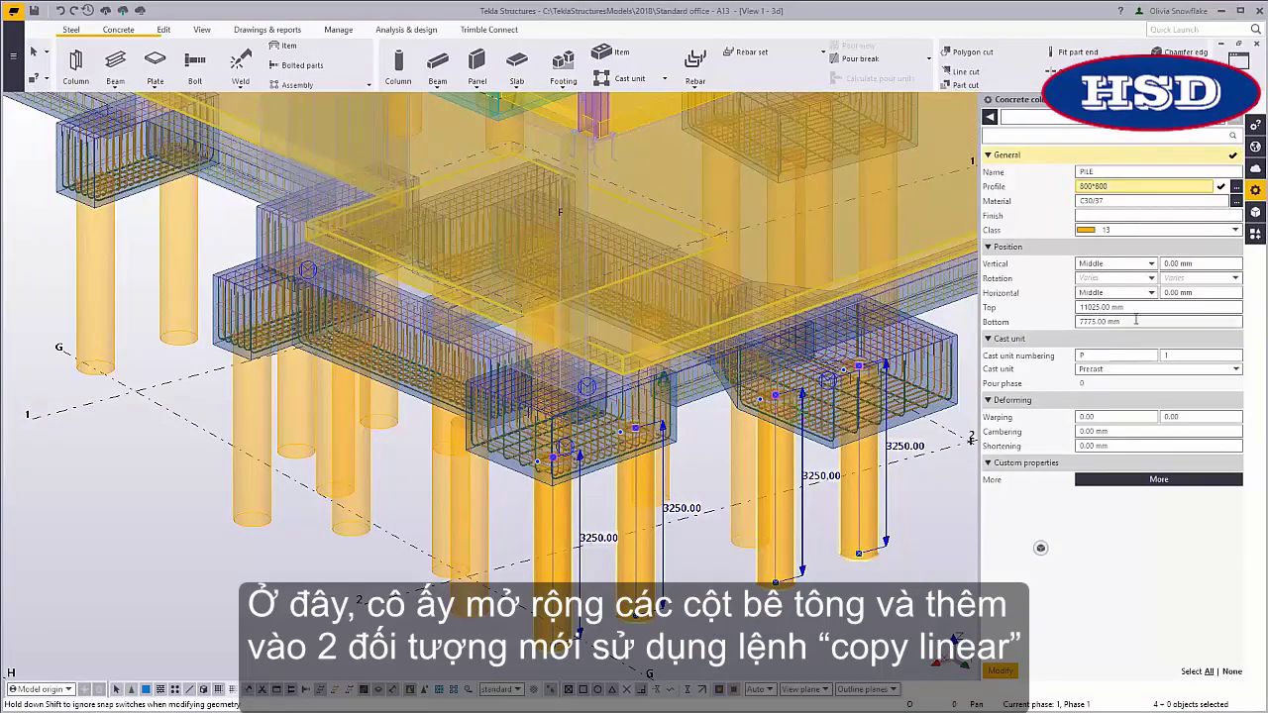
pyautogui.moveTo(1136, 322); pyautogui.dragTo(1002, 331)
pyautogui.write('6000')
pyautogui.click(999, 670)
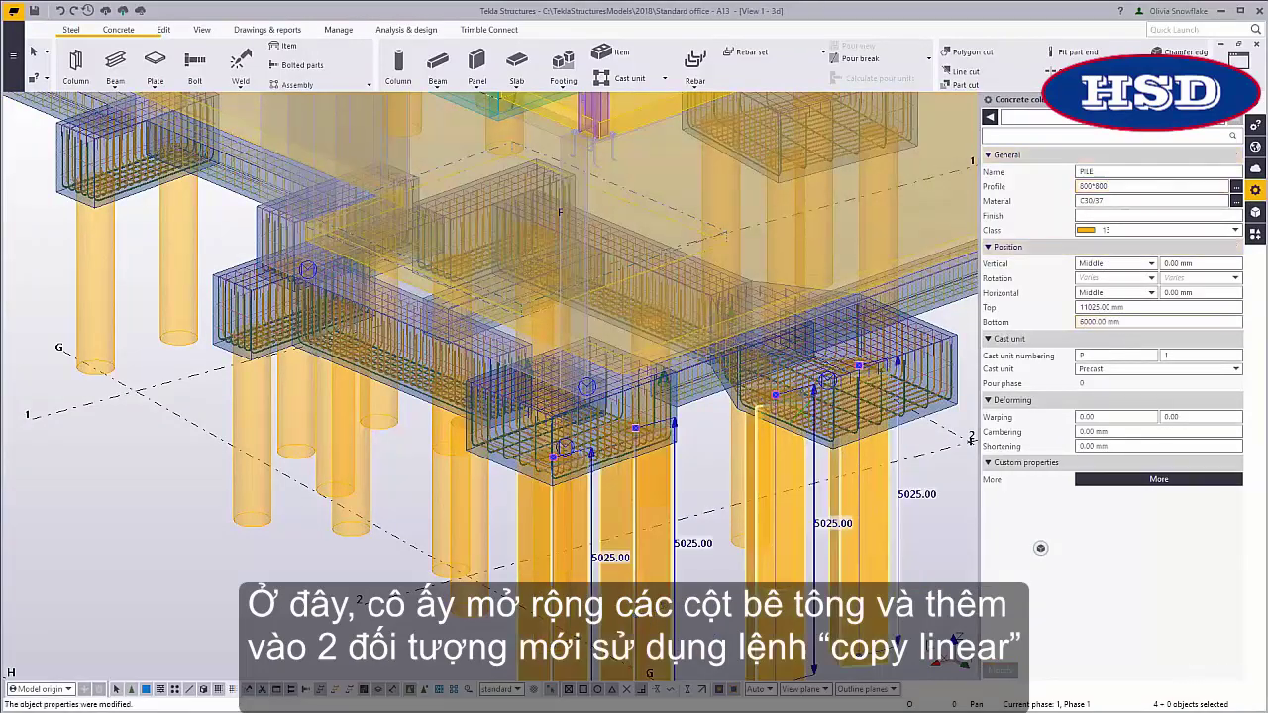
# Linearly copy the two enlarged piles under the polygonal footing once with dX 0, dY 1500 and dZ 0.
pyautogui.scroll(3, 748, 456)
pyautogui.scroll(-3, 748, 455)
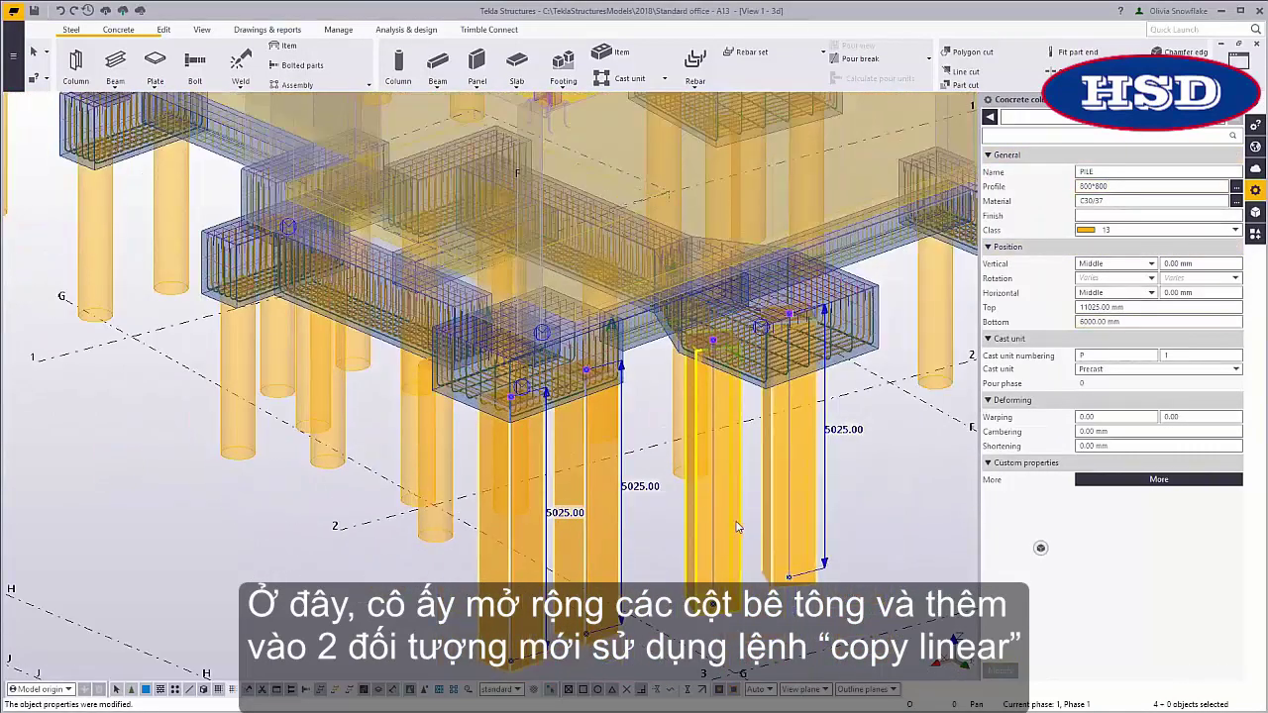
pyautogui.click(769, 535)
pyautogui.rightClick(769, 535)
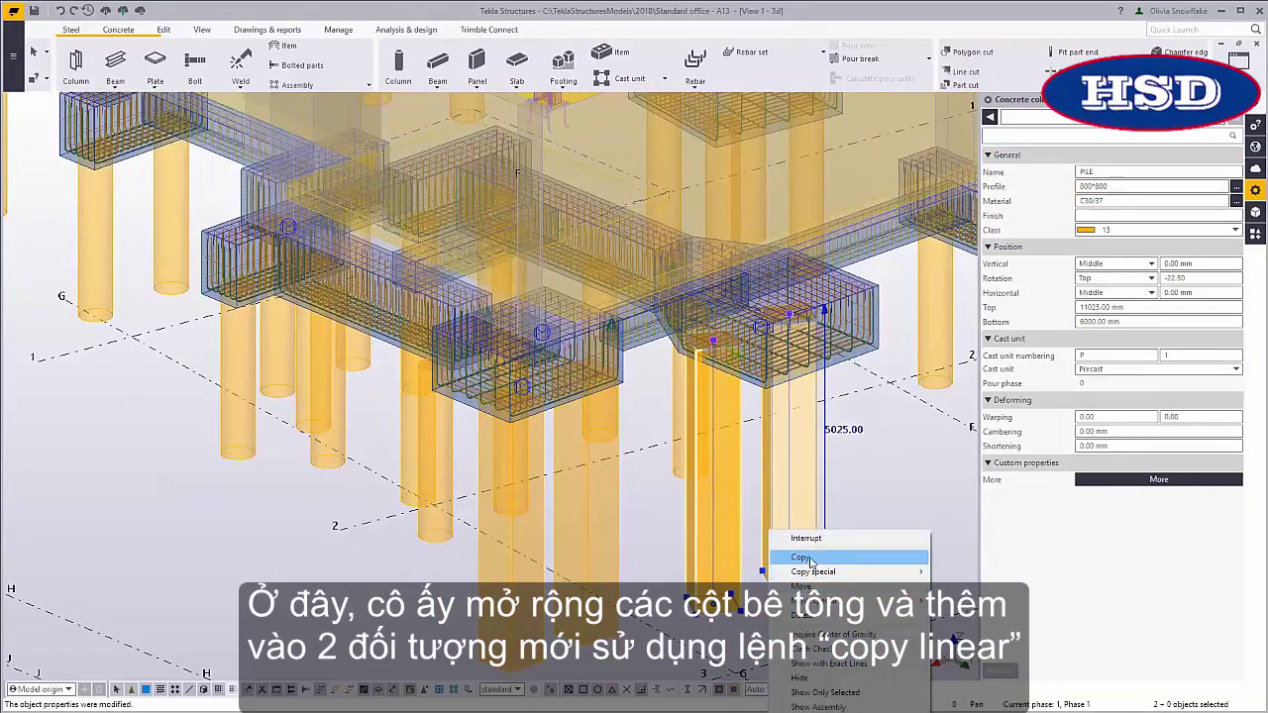
pyautogui.moveTo(892, 572)
pyautogui.click(942, 573)
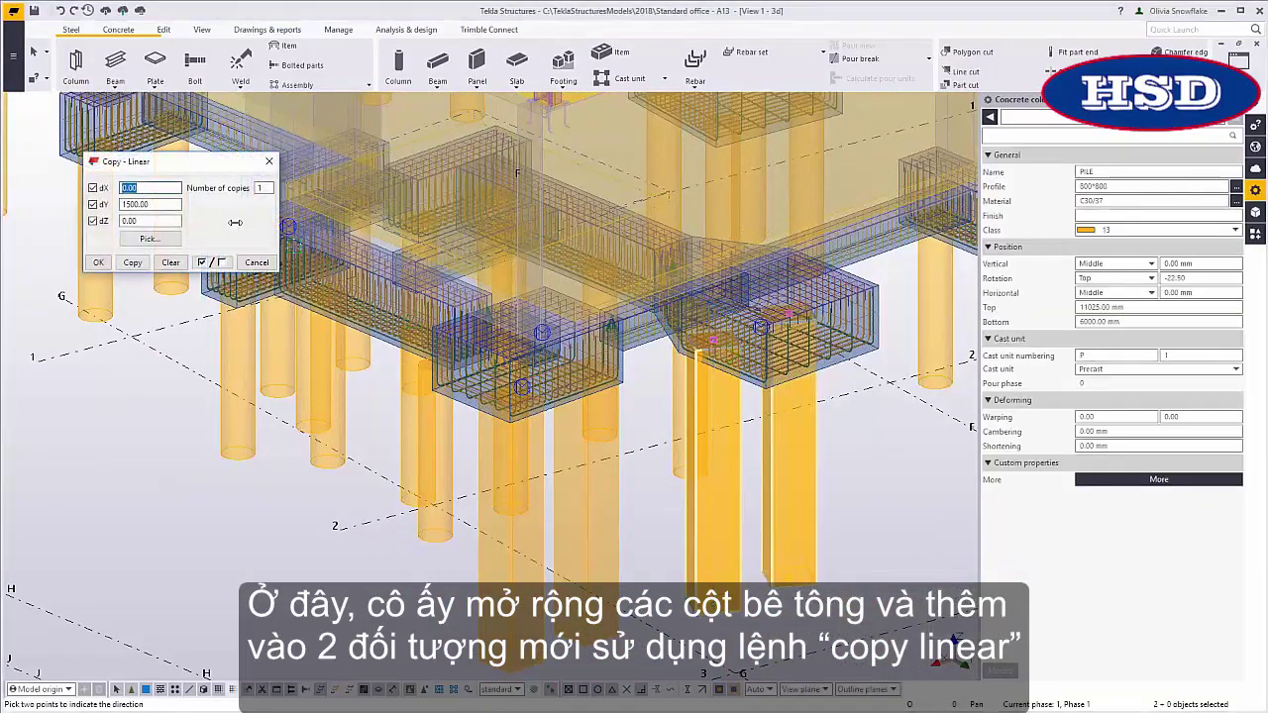
pyautogui.click(132, 262)
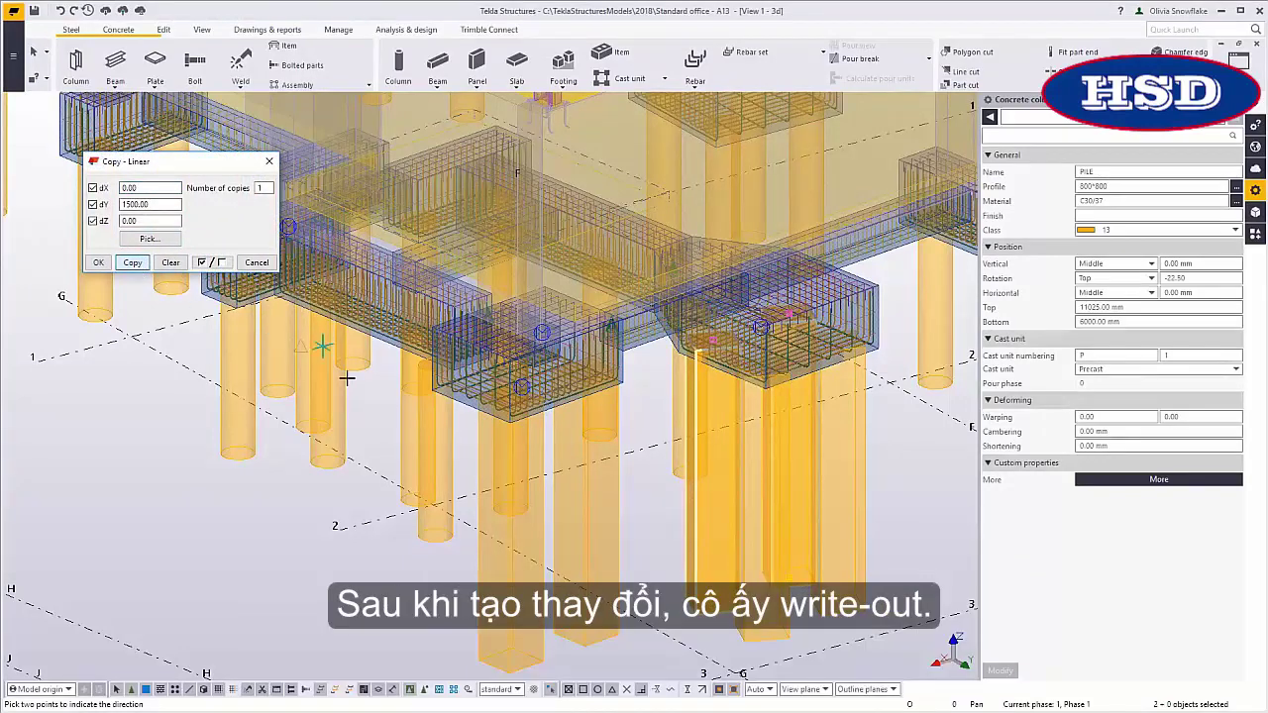
pyautogui.press('Escape')
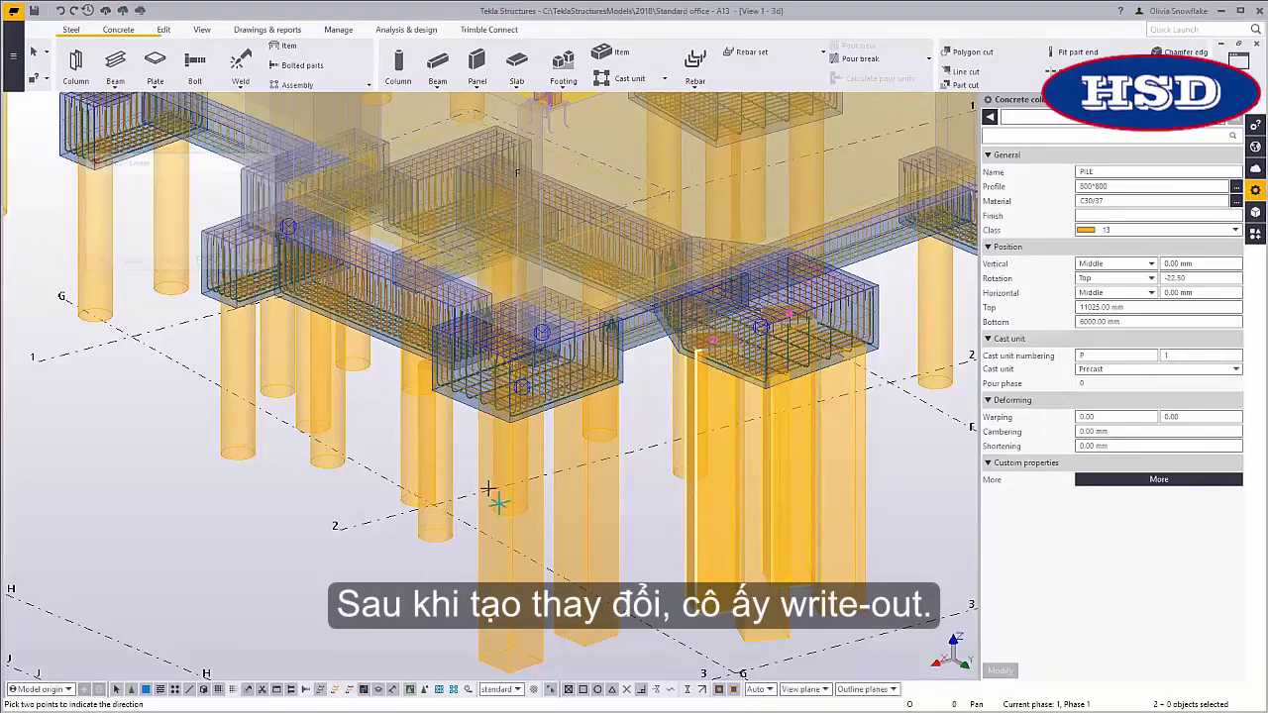
pyautogui.press('Escape')
pyautogui.click(426, 566)
pyautogui.scroll(-1, 427, 568)
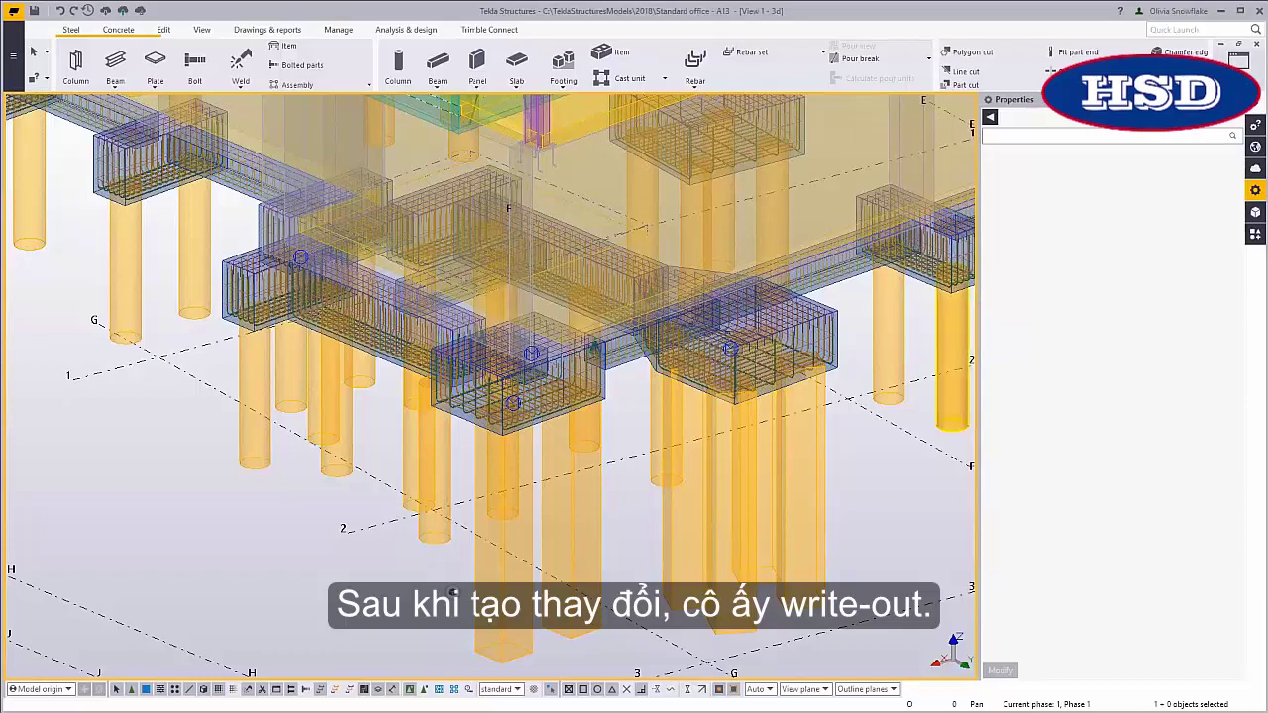
pyautogui.click(1255, 190)
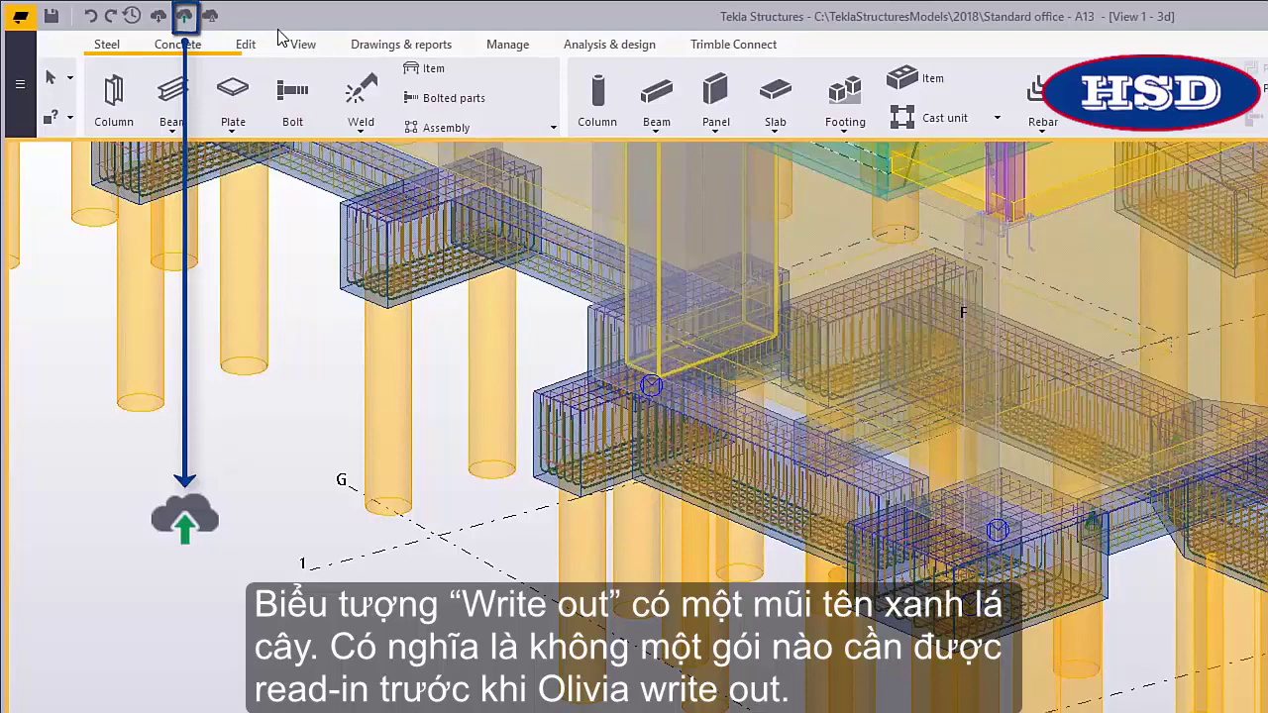
# Write out the changes with code SF-0045 and comment lines "Combined footings on Gridline 3-G", "Largened footings on Gridline 3-G" and "Added more piles".
pyautogui.click(183, 18)
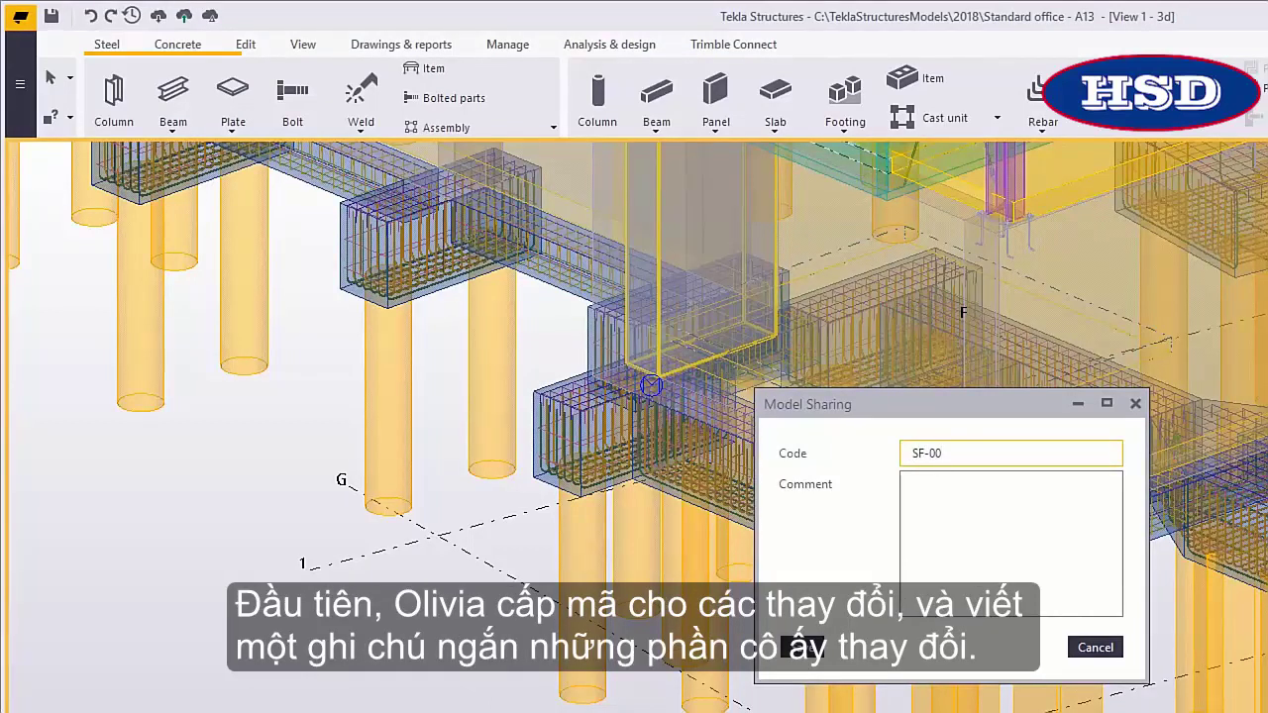
pyautogui.press('Tab')
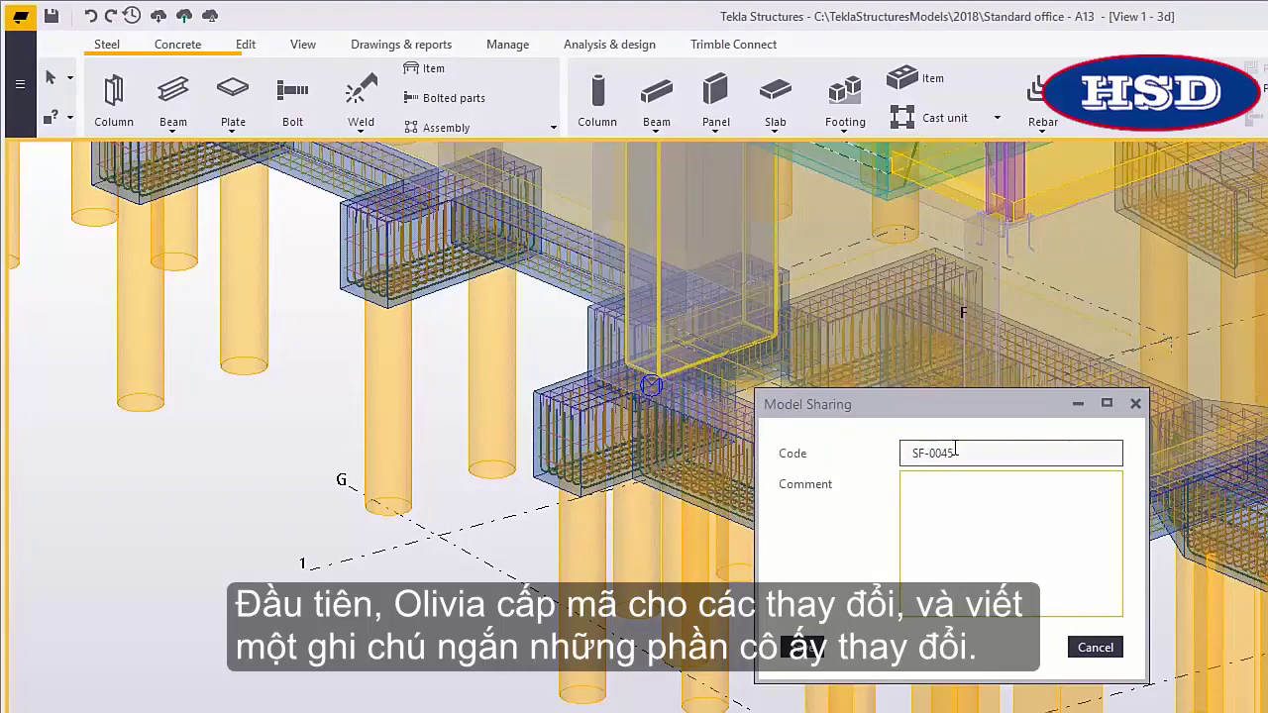
pyautogui.write('Combined footings on Girdline ')
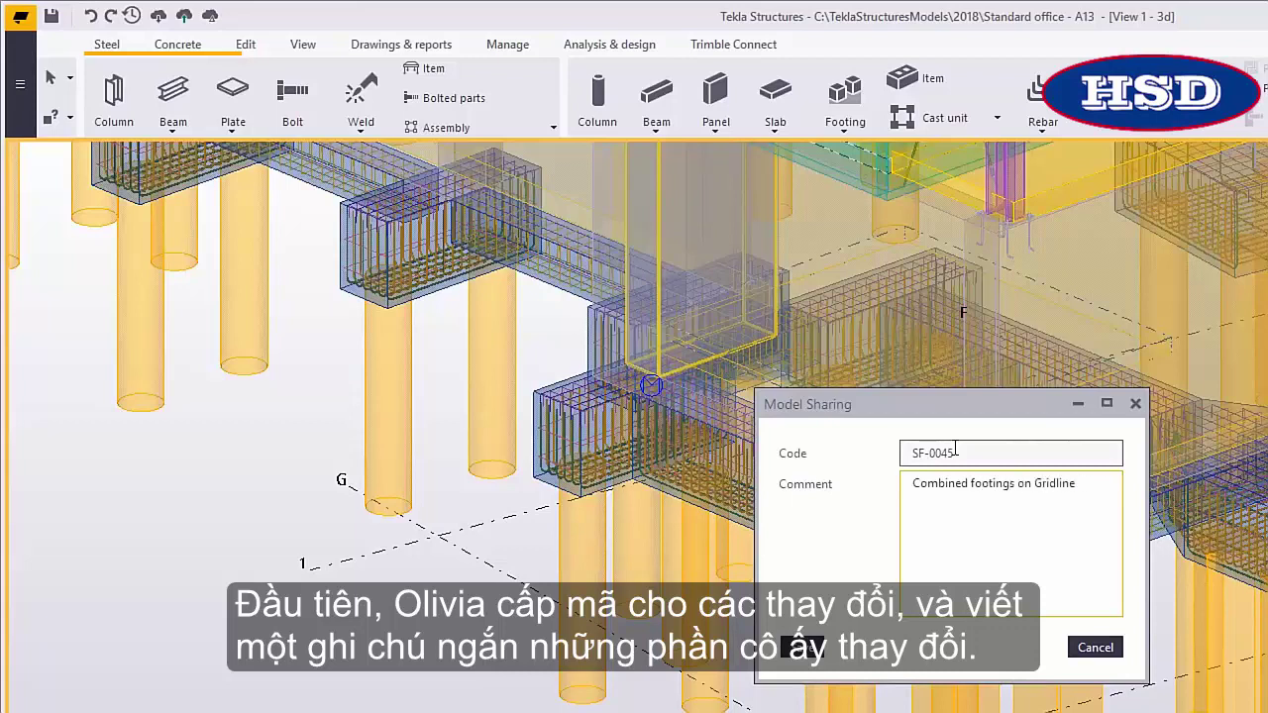
pyautogui.write('3-GLargened footings on Gridline 3-')
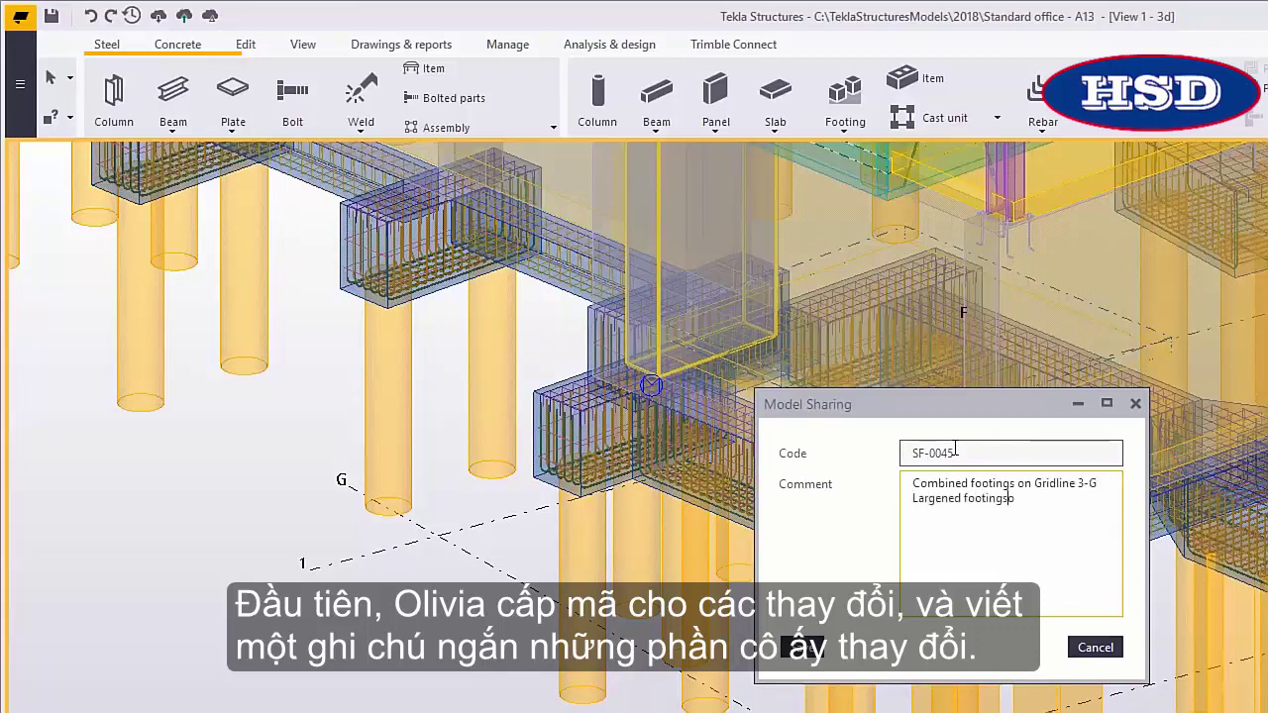
pyautogui.write('Added more piles')
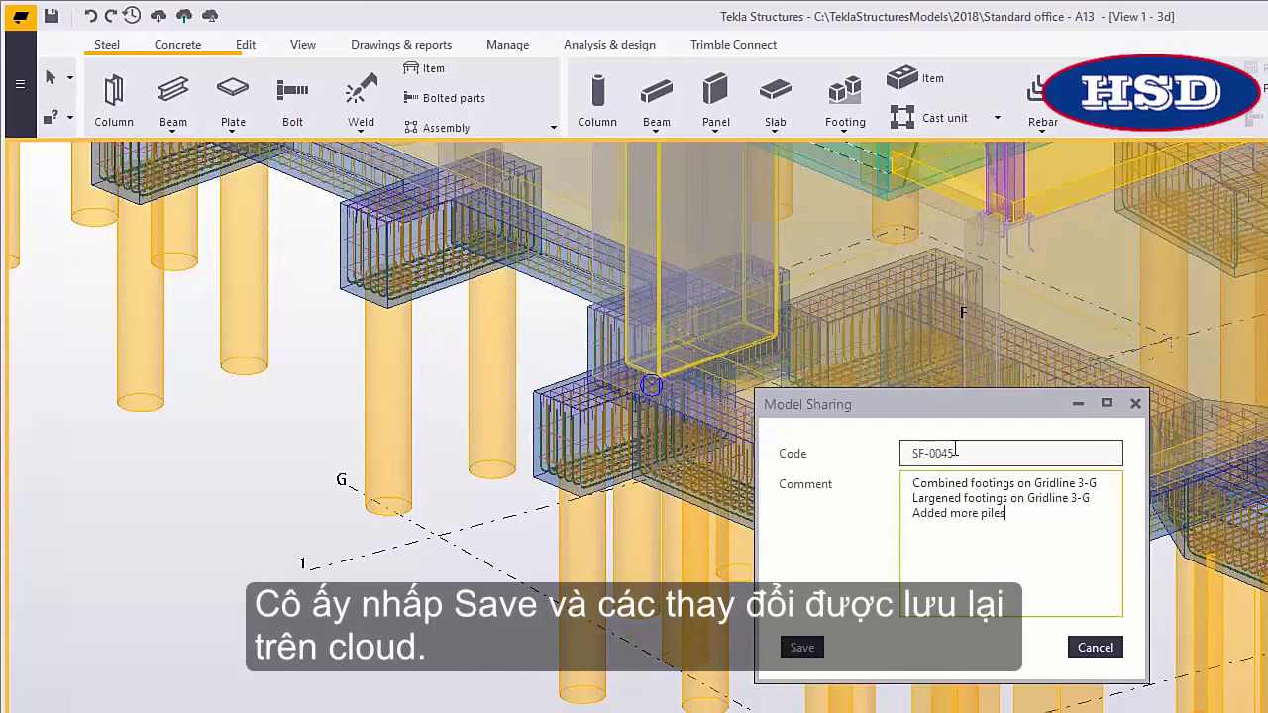
pyautogui.click(803, 649)
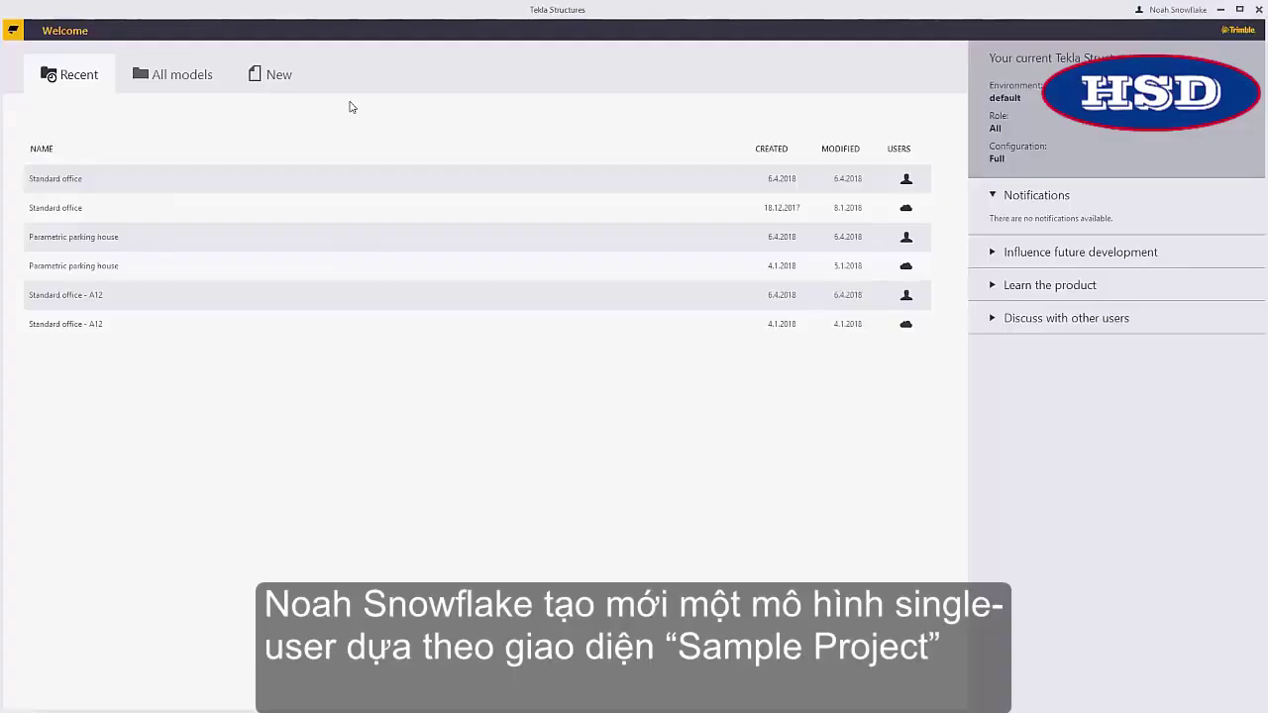
# Create a new single-user model named "Standard office - A13" from the Engineering LOD350 Sample Project template.
pyautogui.click(276, 77)
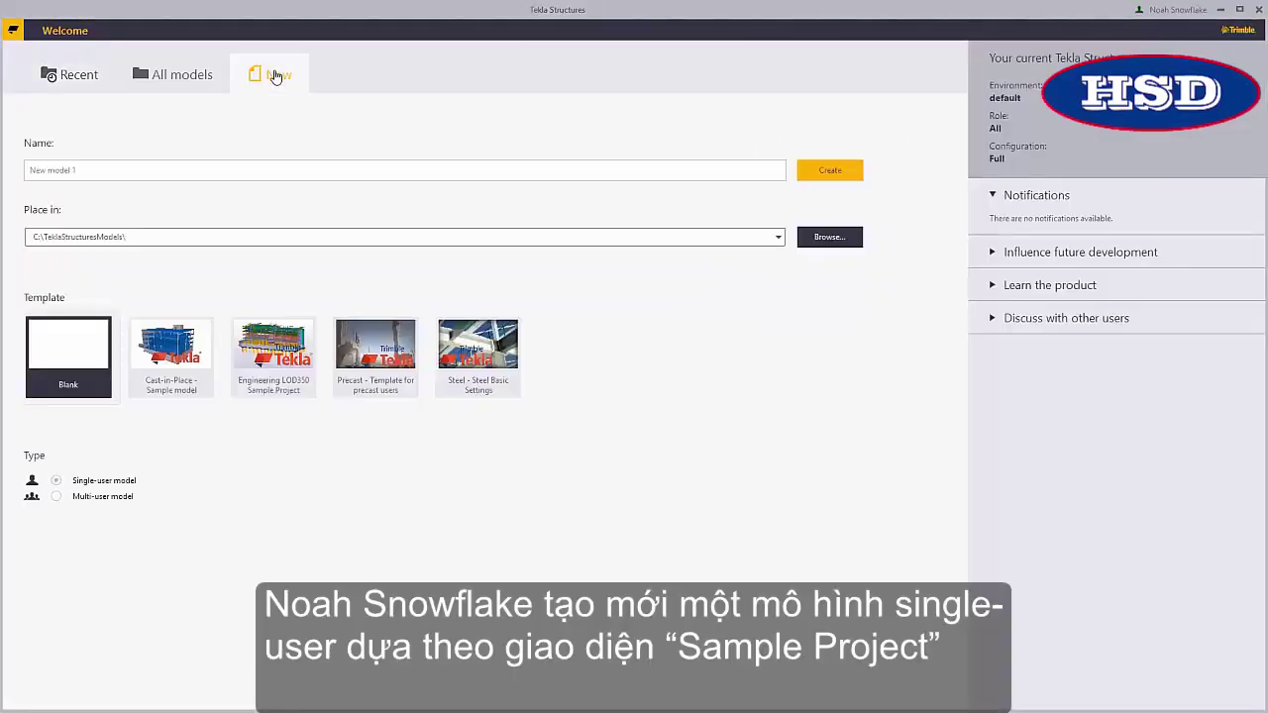
pyautogui.click(271, 352)
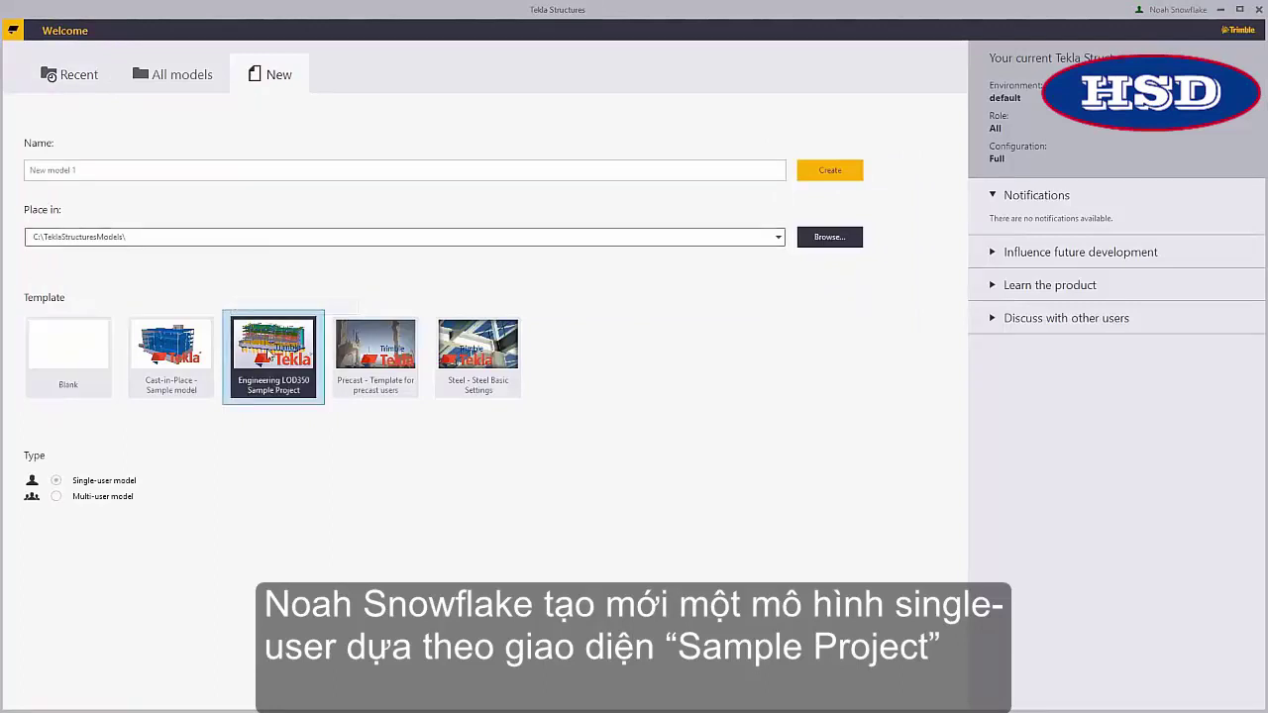
pyautogui.click(126, 482)
pyautogui.moveTo(122, 169); pyautogui.dragTo(4, 171)
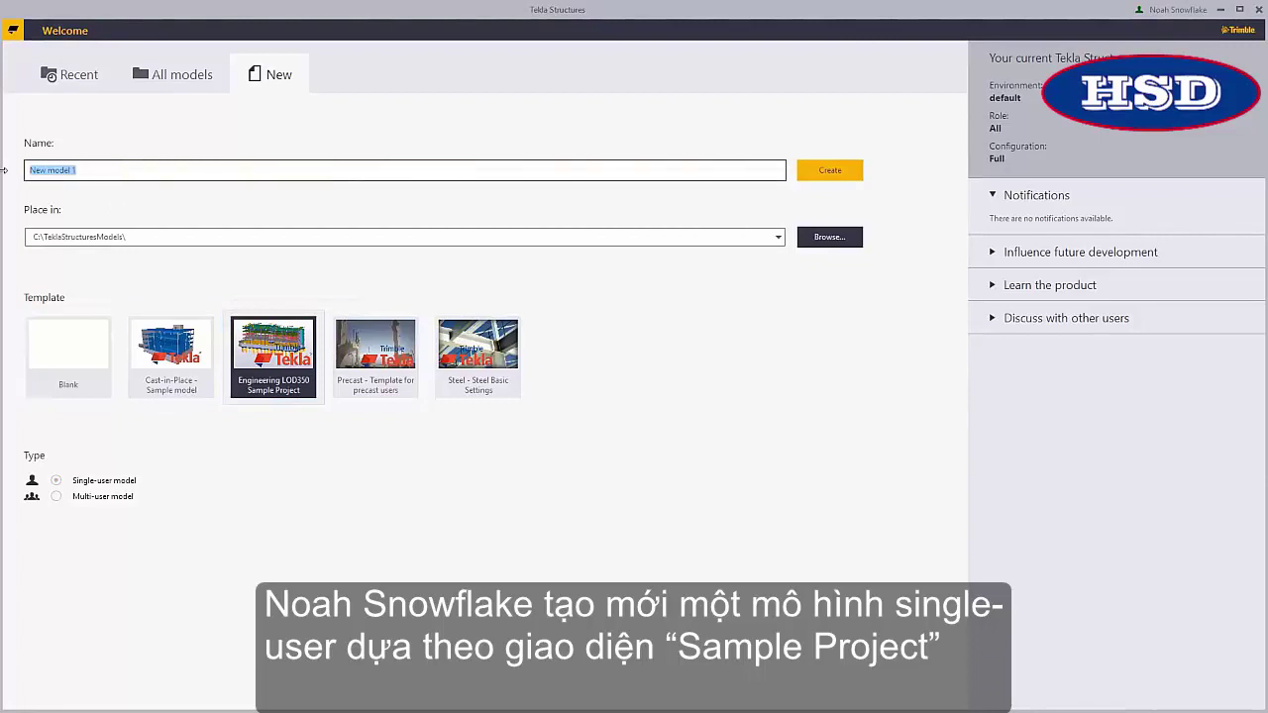
pyautogui.write('Standard office - A13')
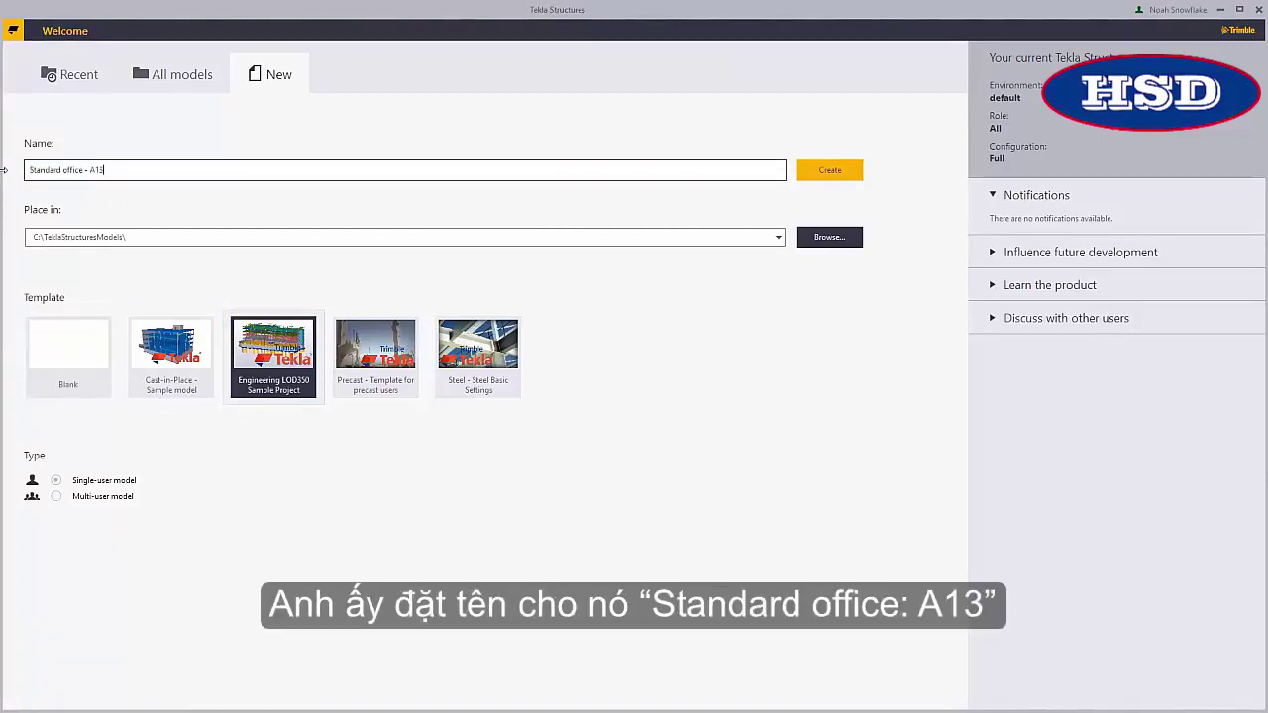
pyautogui.click(821, 171)
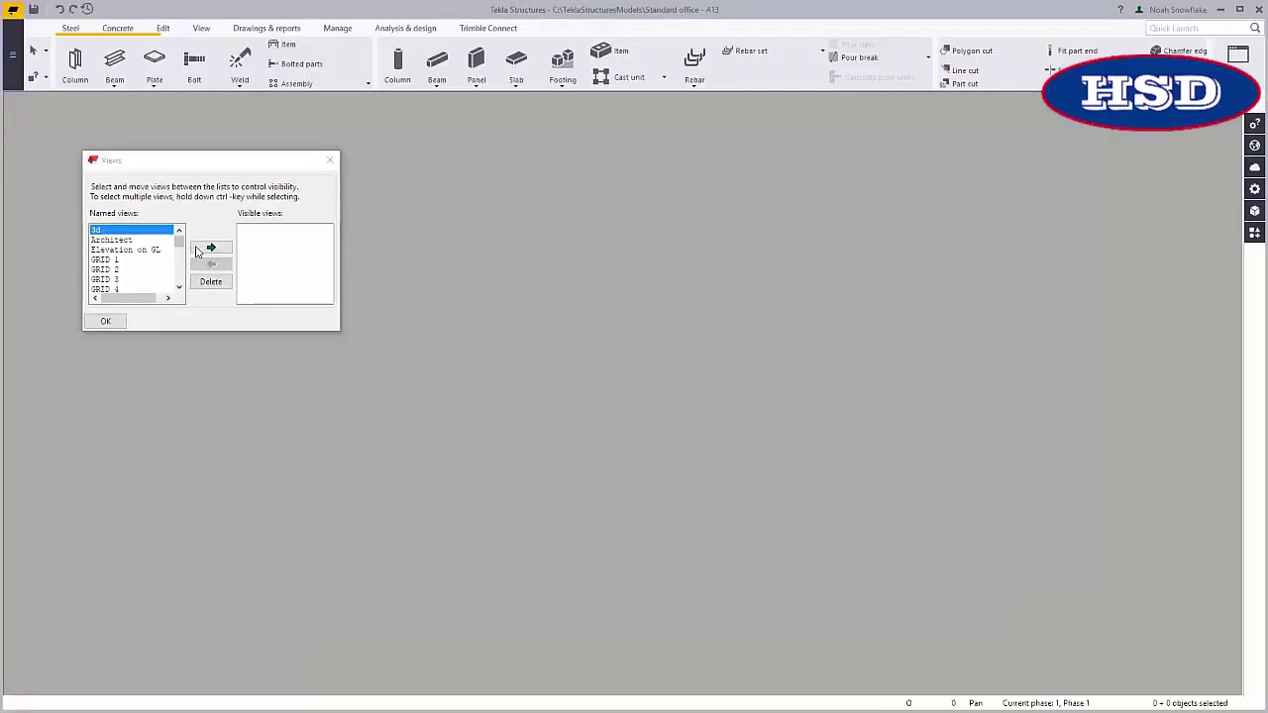
# Make the named view 3d visible and maximize its view window to show the whole building.
pyautogui.click(209, 248)
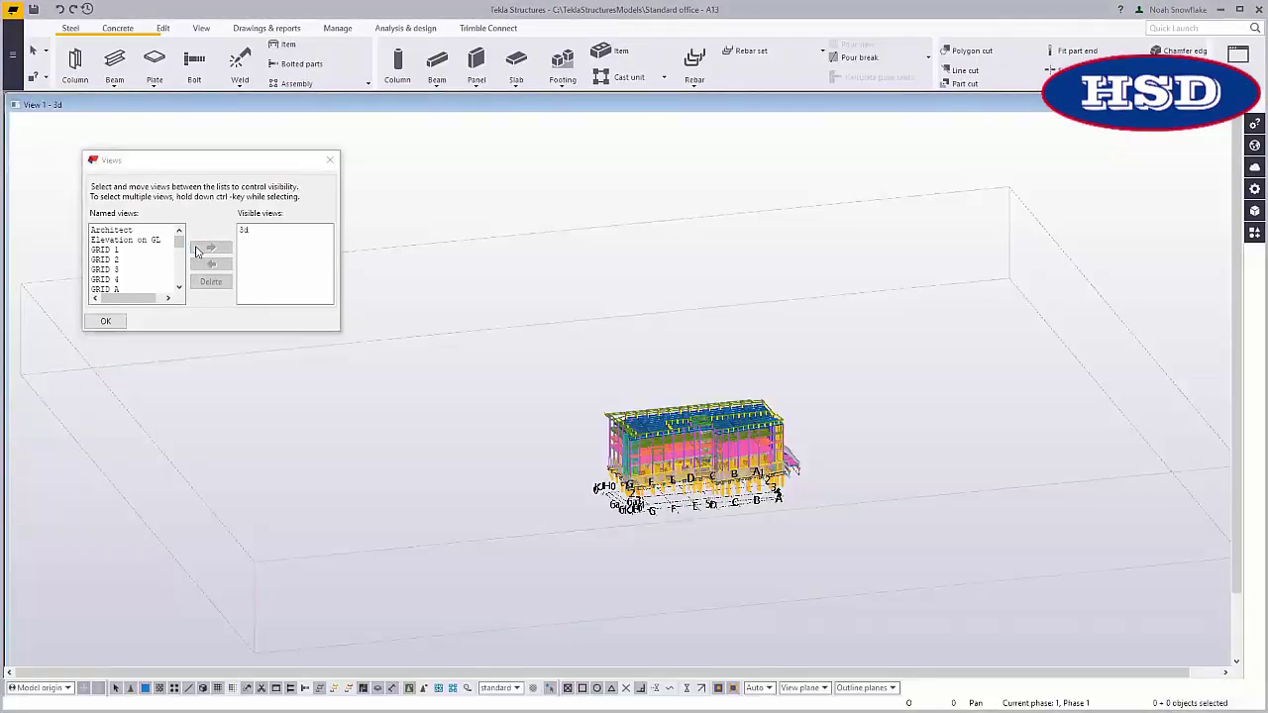
pyautogui.click(105, 321)
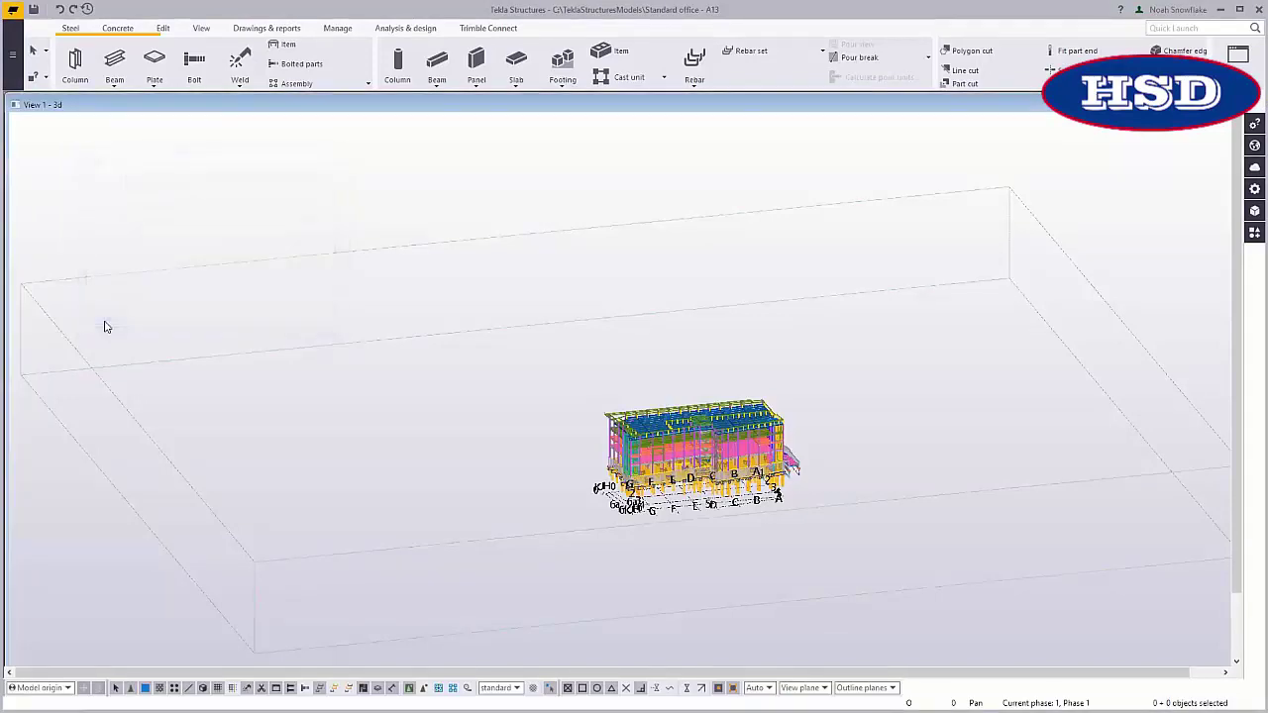
pyautogui.doubleClick(197, 106)
pyautogui.scroll(5, 675, 414)
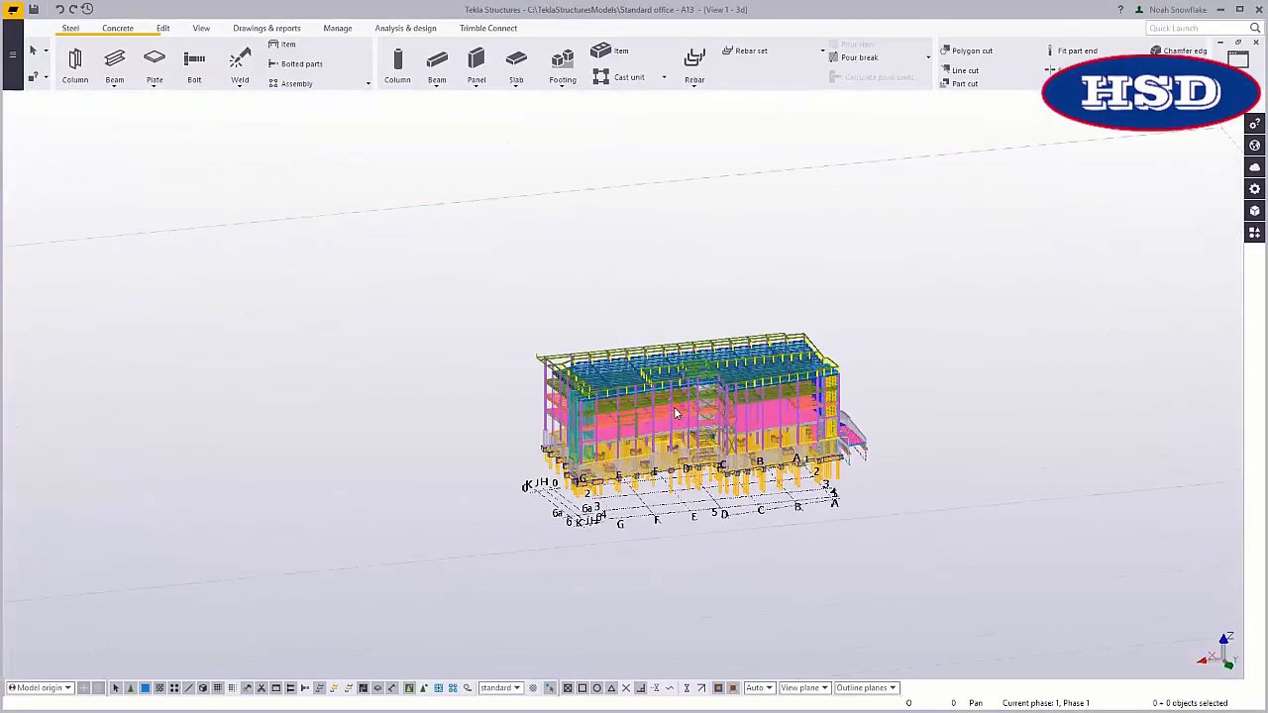
pyautogui.scroll(2, 674, 414)
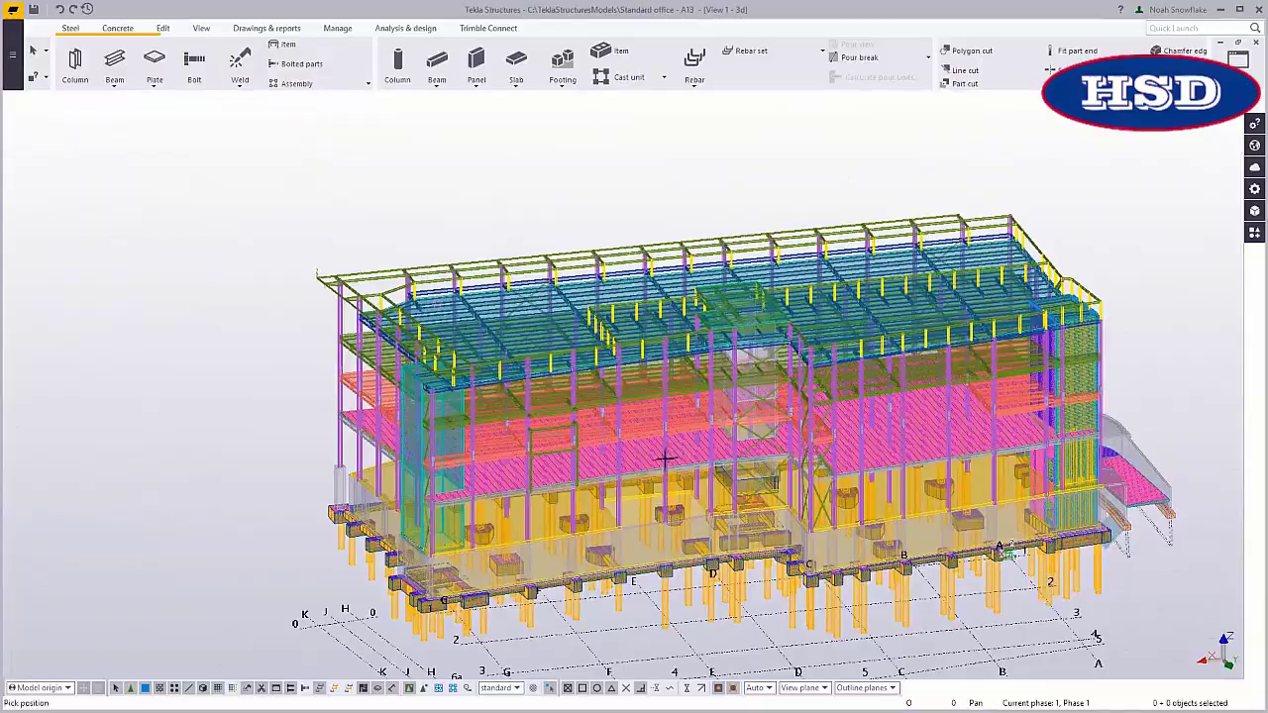
pyautogui.keyDown('ctrl'); pyautogui.moveTo(560, 436); pyautogui.dragTo(604, 450, button='middle'); pyautogui.keyUp('ctrl')
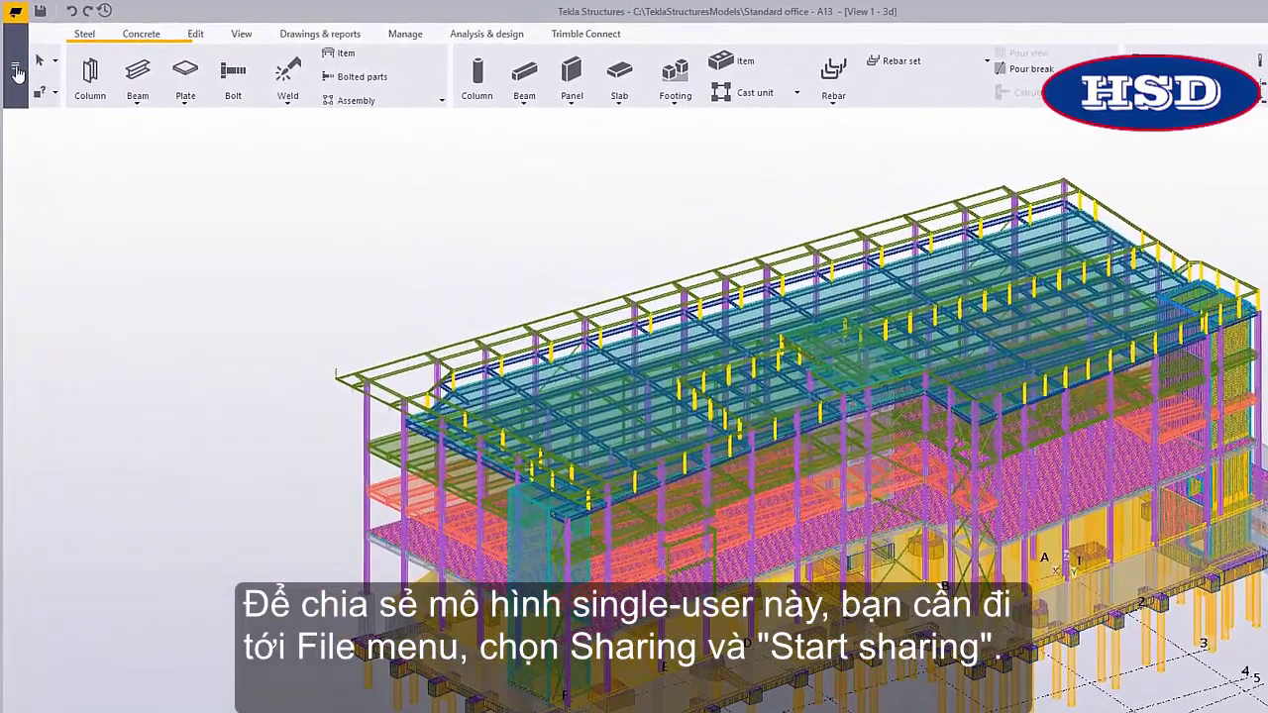
# Start sharing the single-user model through the Tekla service without a code, description or invited users, and close the sharing dialog.
pyautogui.click(17, 71)
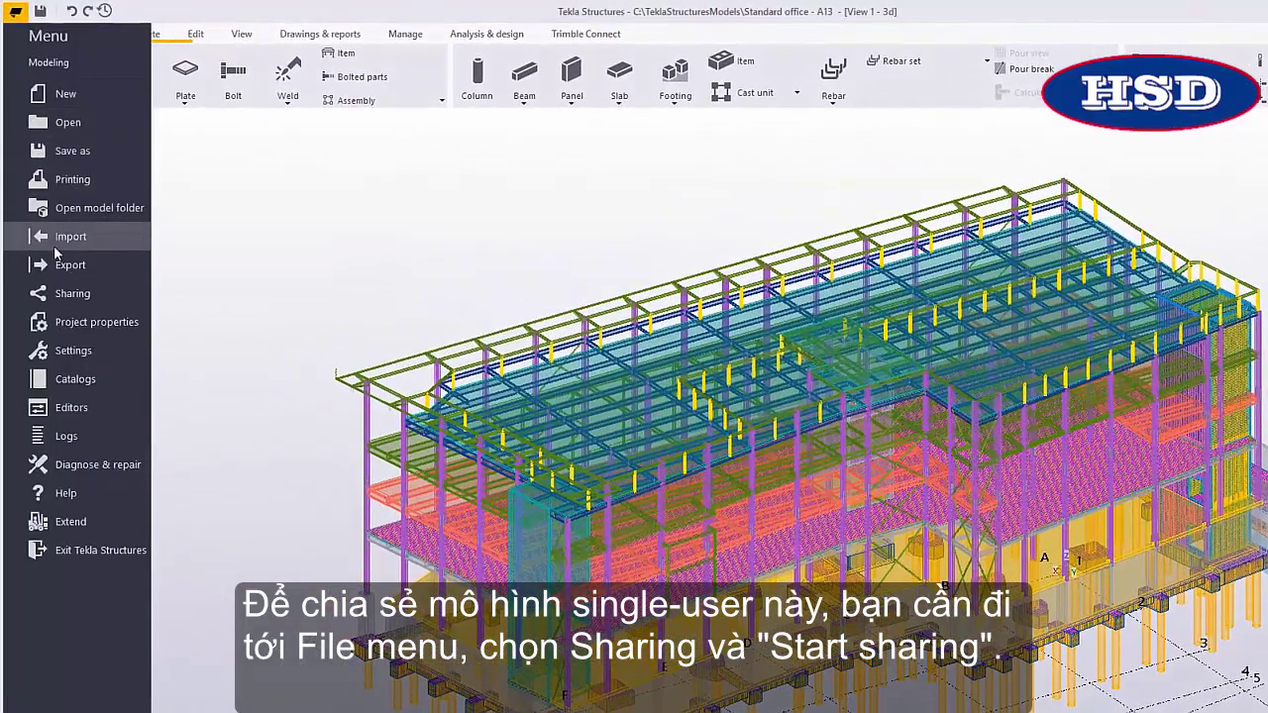
pyautogui.click(70, 294)
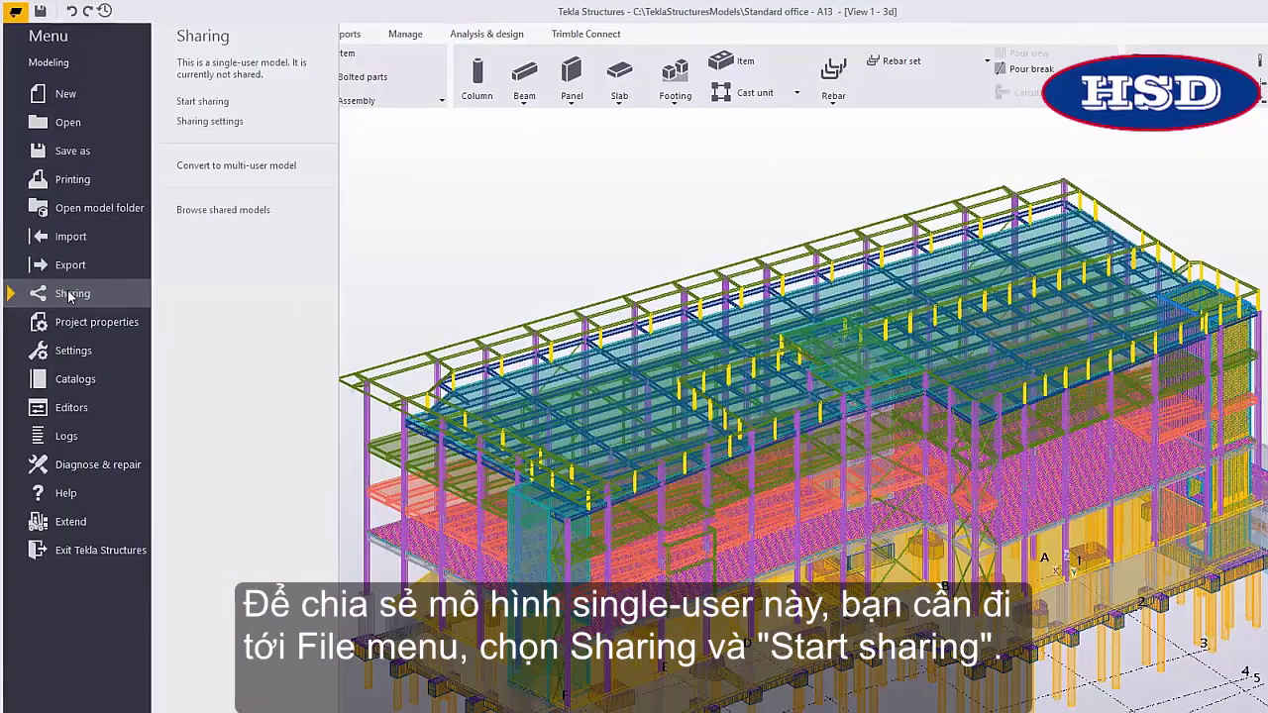
pyautogui.click(230, 104)
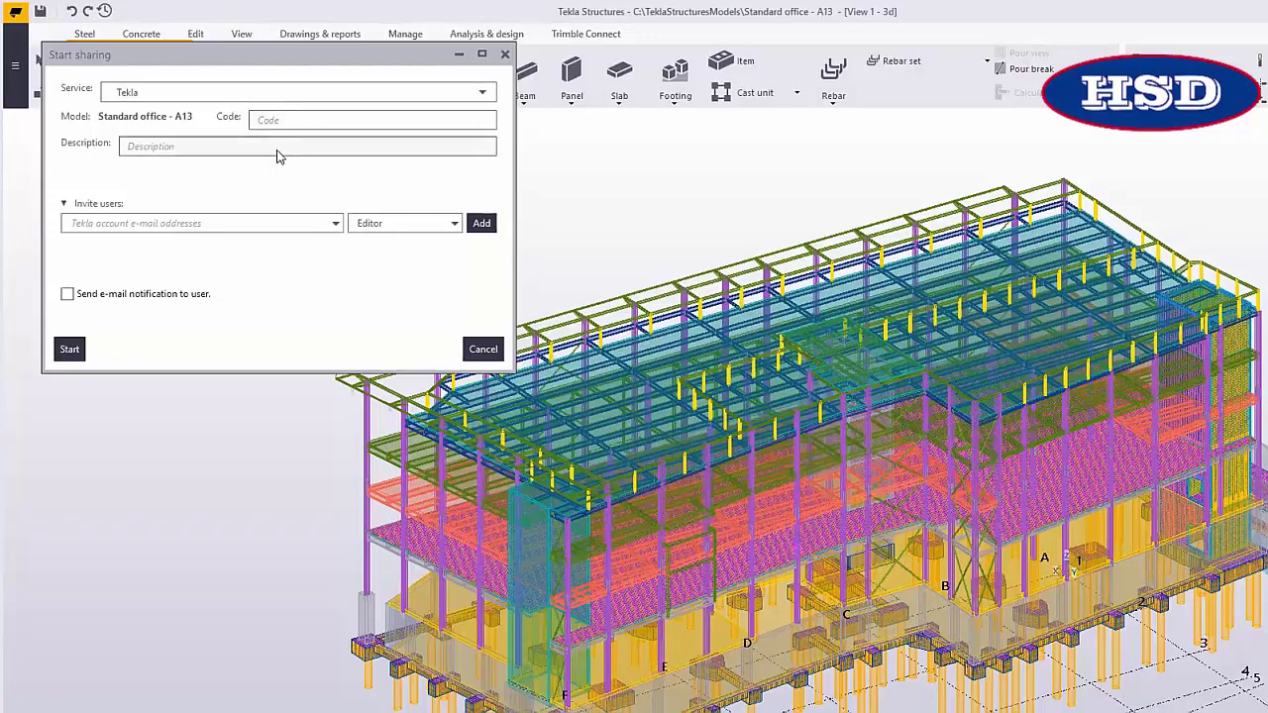
pyautogui.click(70, 350)
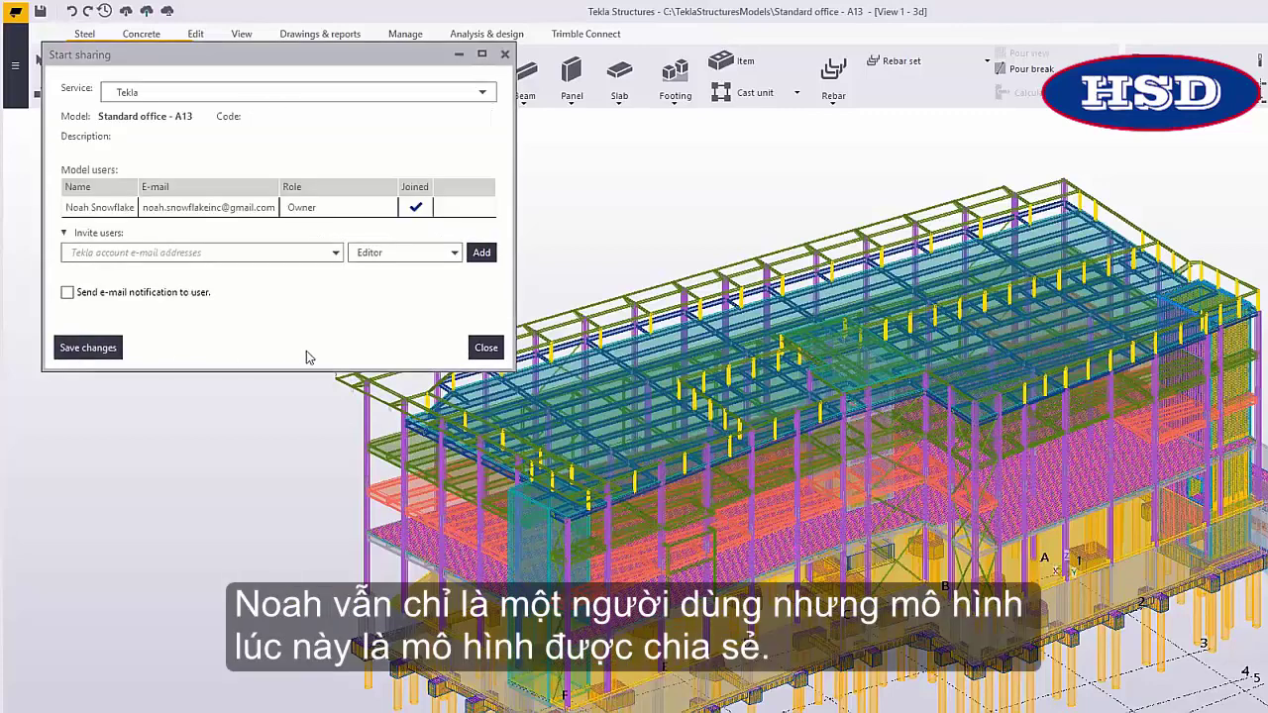
pyautogui.click(485, 347)
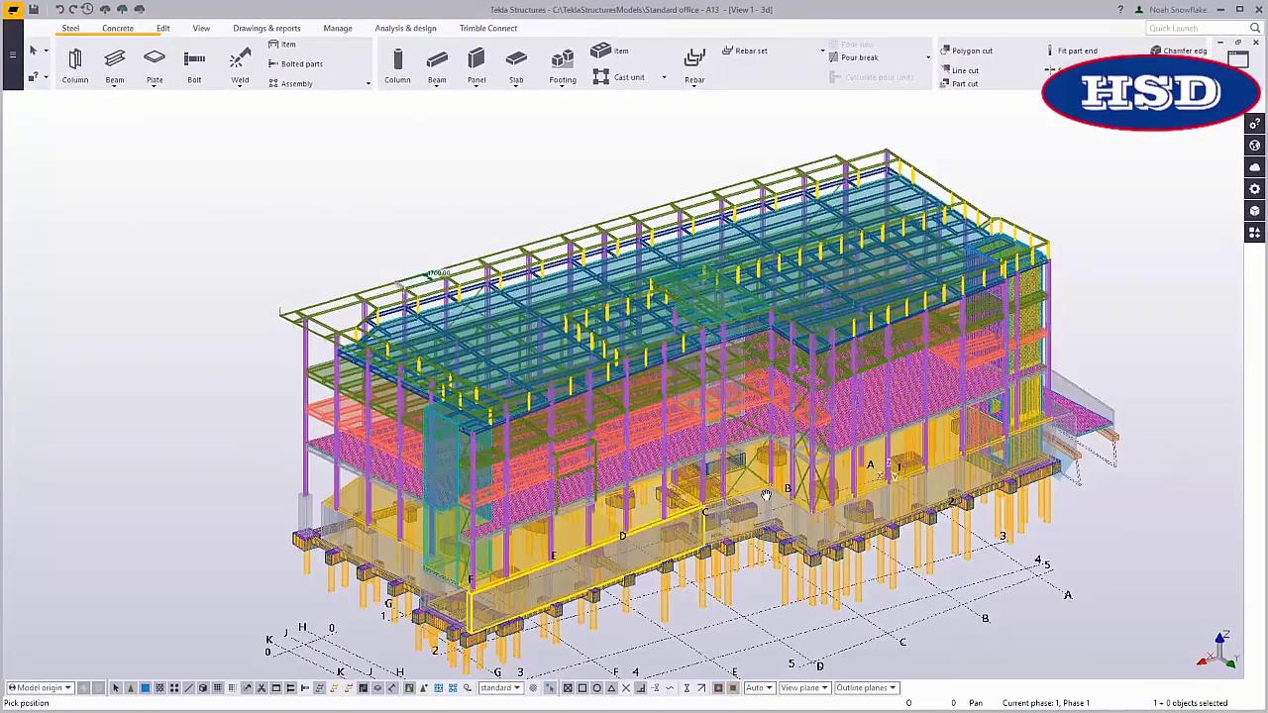
pyautogui.keyDown('ctrl'); pyautogui.moveTo(770, 533); pyautogui.dragTo(708, 543, button='middle'); pyautogui.keyUp('ctrl')
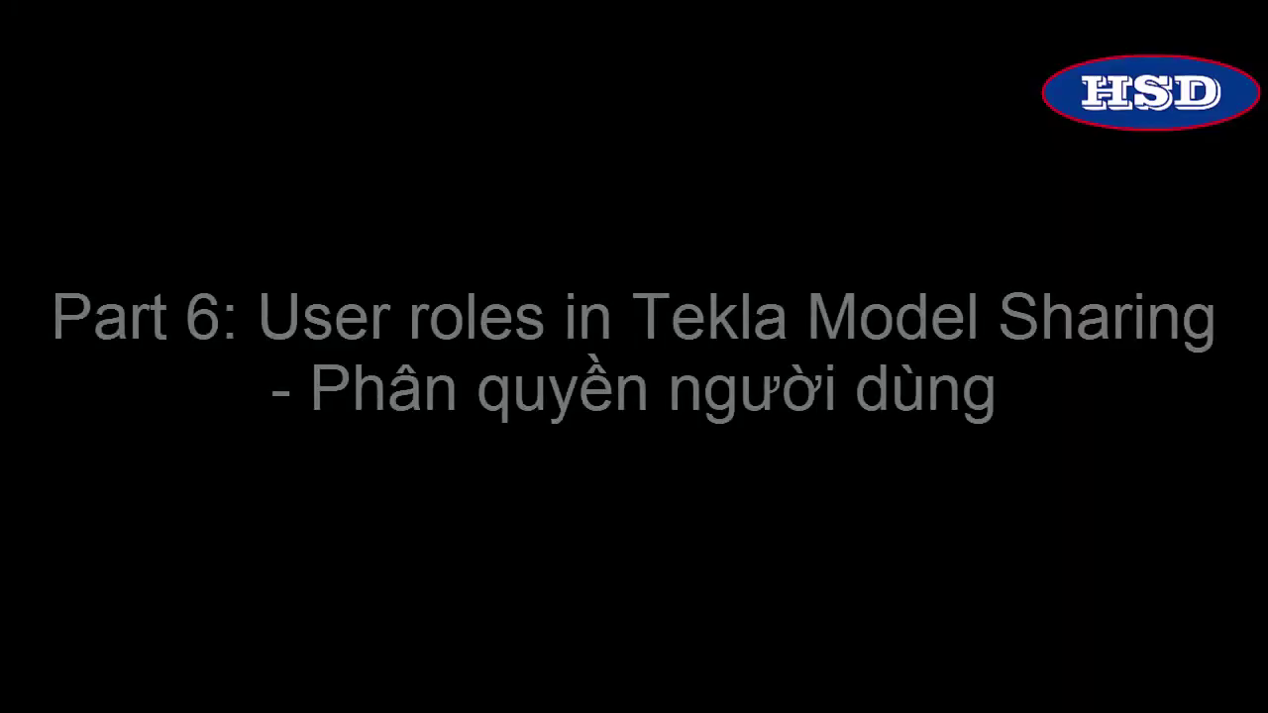